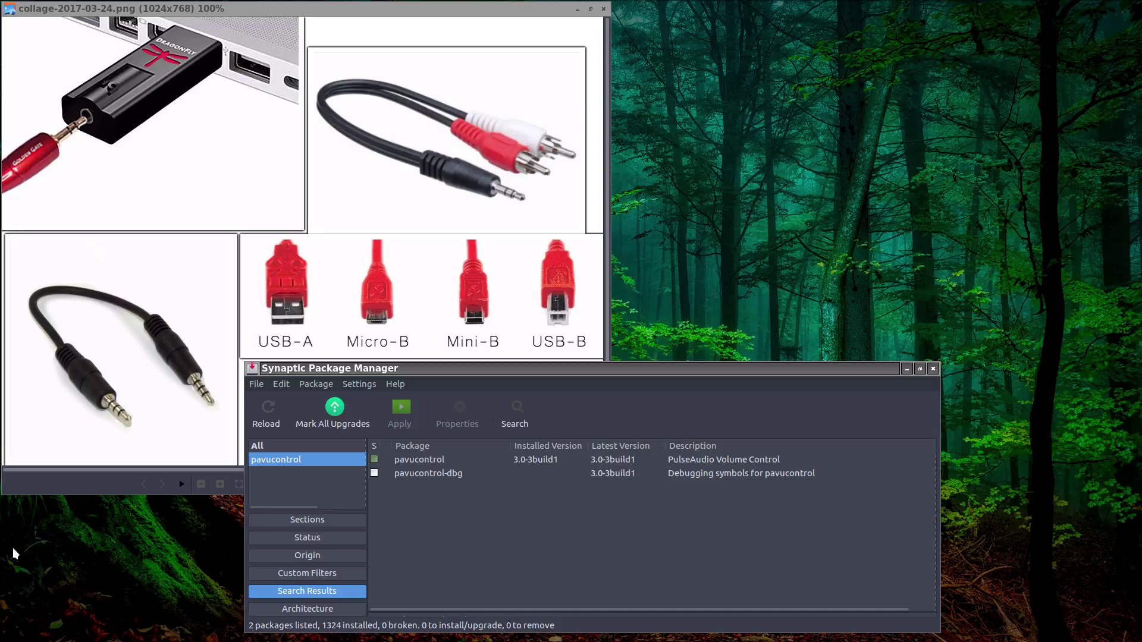
# Review Synaptic's pavucontrol results: pavucontrol installed at 3.0-3build1, pavucontrol-dbg not installed
pyautogui.moveTo(2, 558)
pyautogui.click(7, 630)
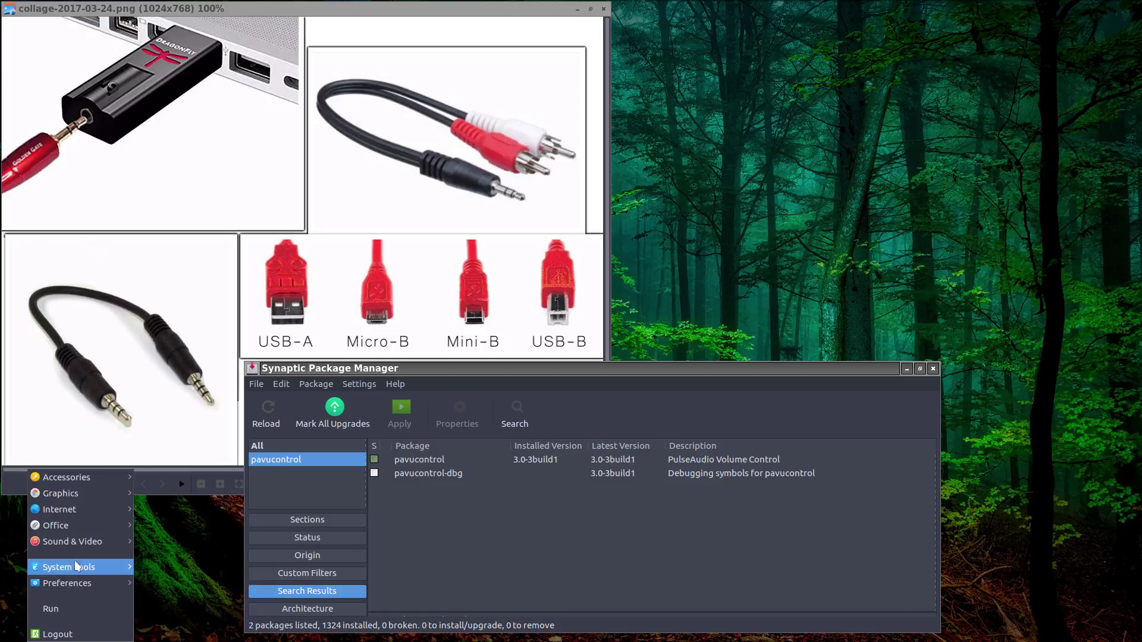
pyautogui.moveTo(75, 565)
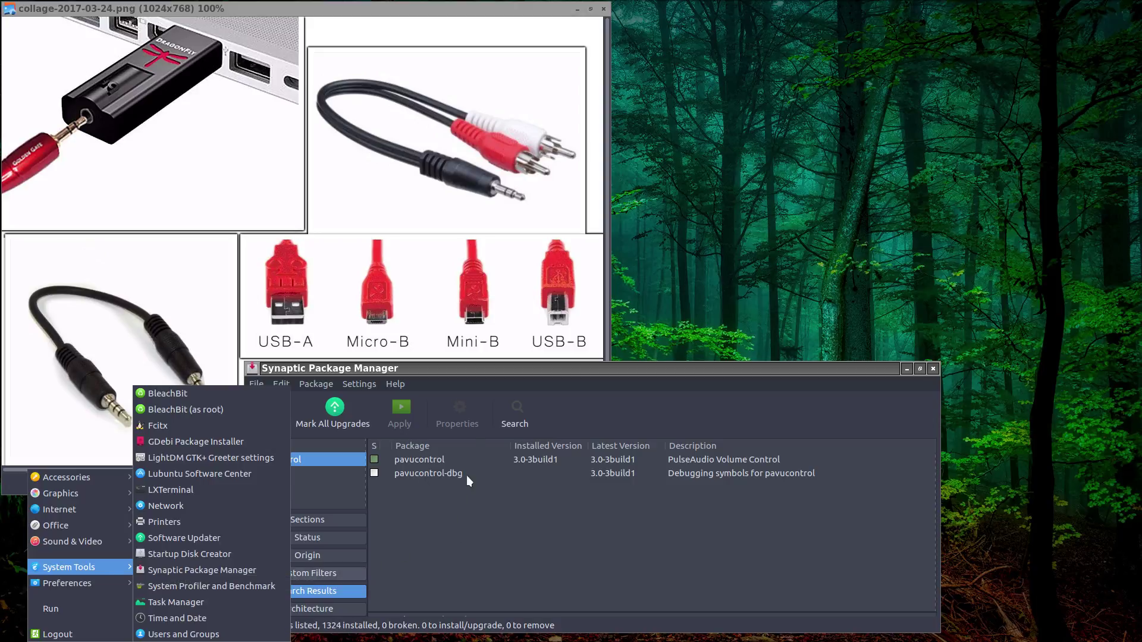
pyautogui.click(537, 365)
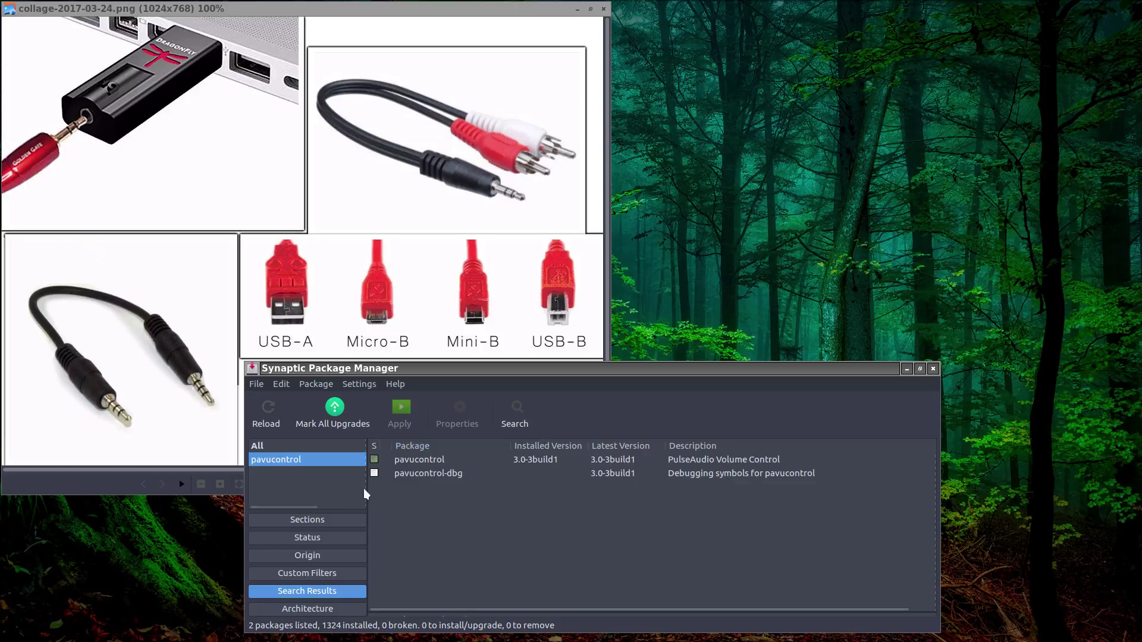
pyautogui.click(599, 443)
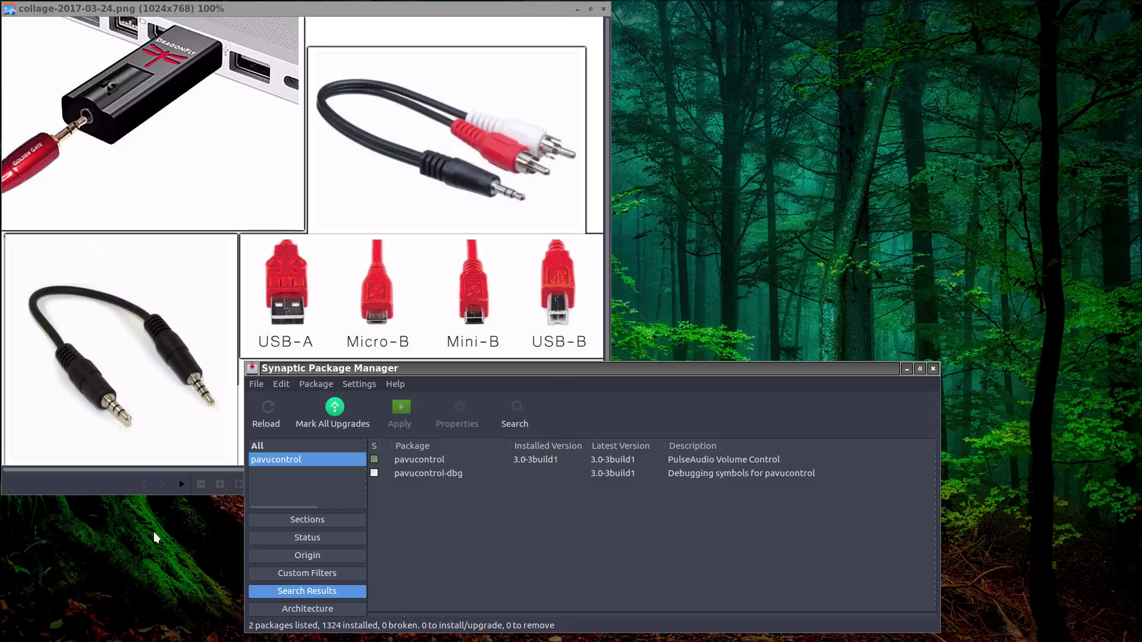
# Launch PulseAudio Volume Control from the Lubuntu menu's Sound & Video section
pyautogui.moveTo(2, 598)
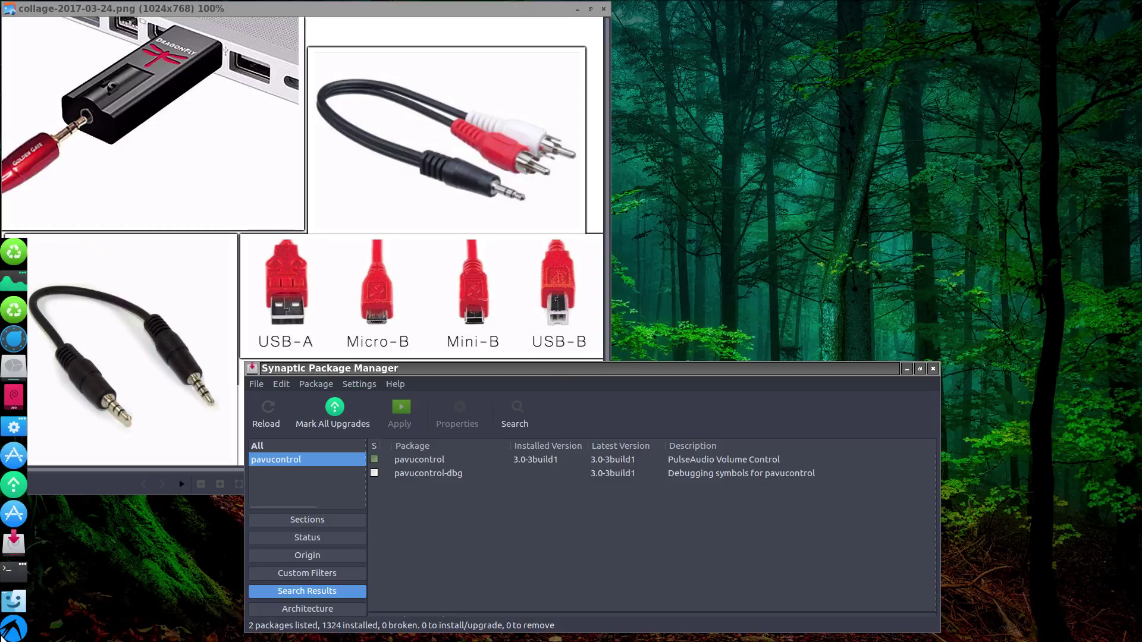
pyautogui.click(7, 635)
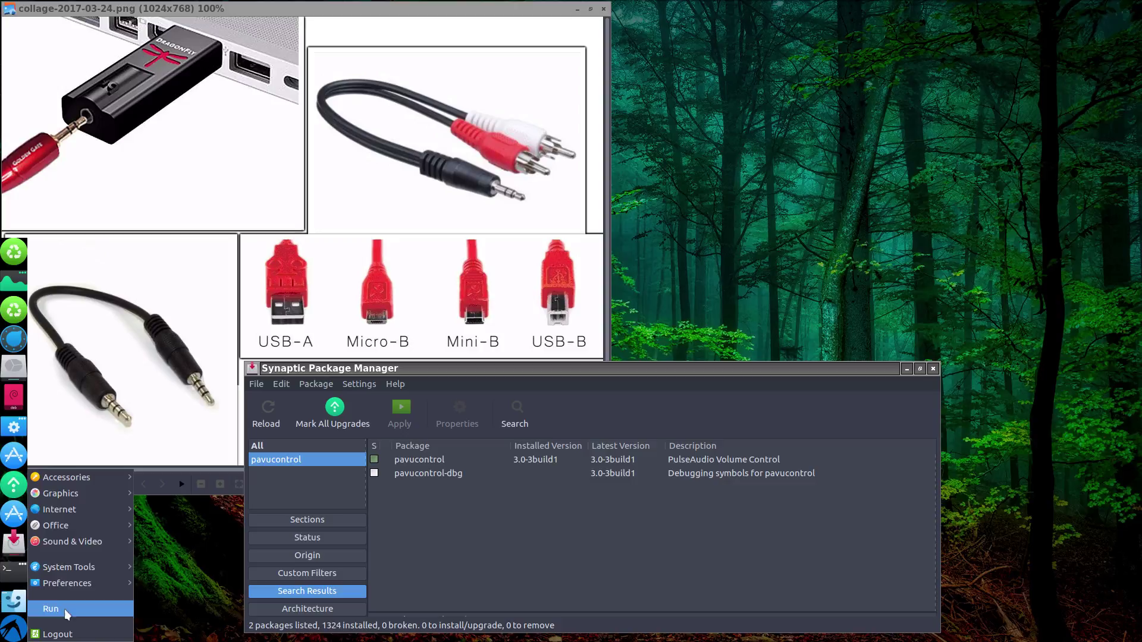
pyautogui.moveTo(99, 543)
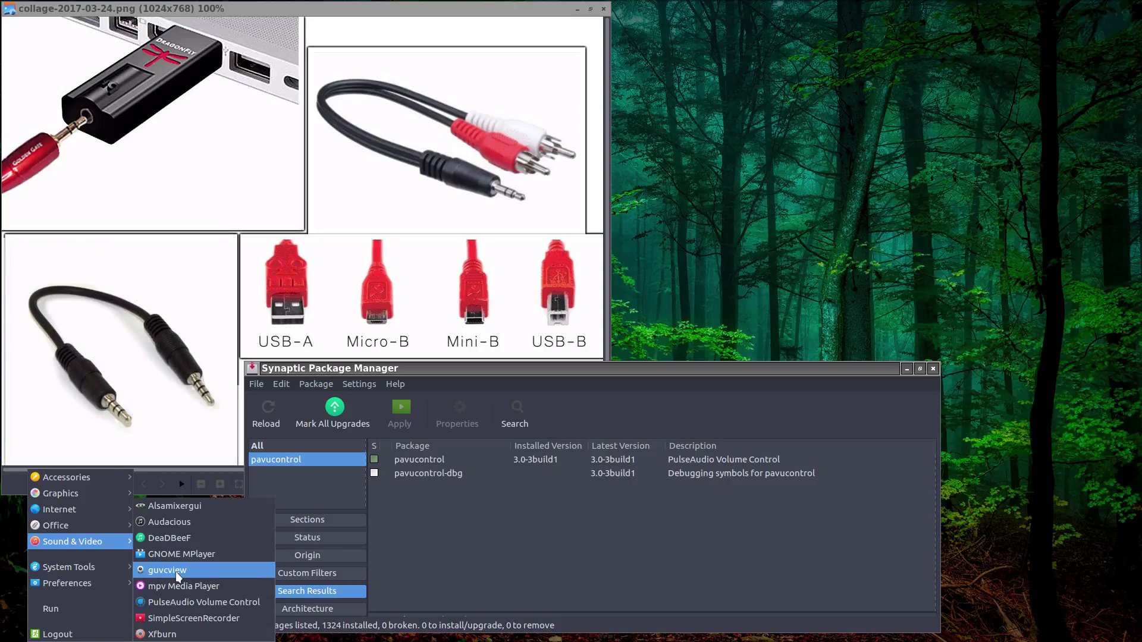
pyautogui.click(184, 602)
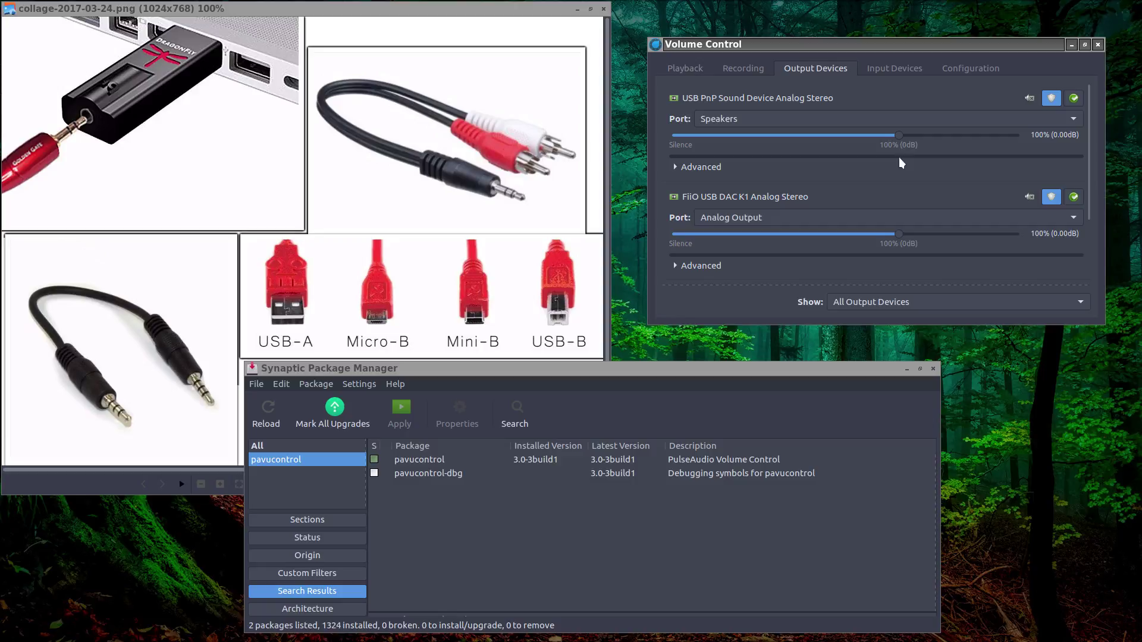
pyautogui.click(684, 66)
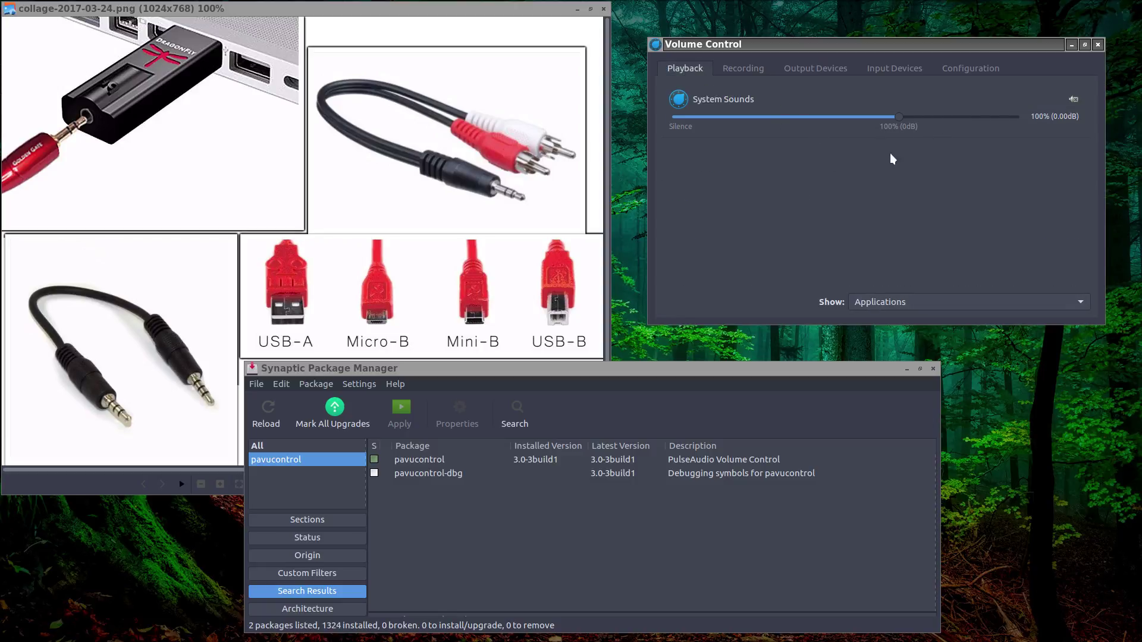
pyautogui.click(818, 69)
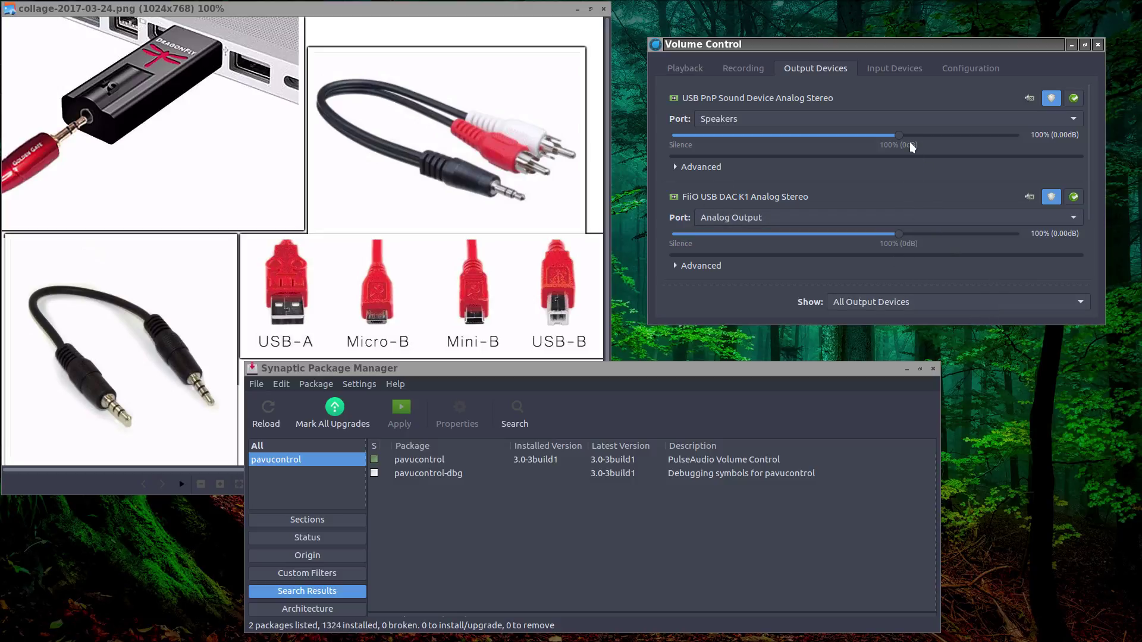
pyautogui.click(899, 68)
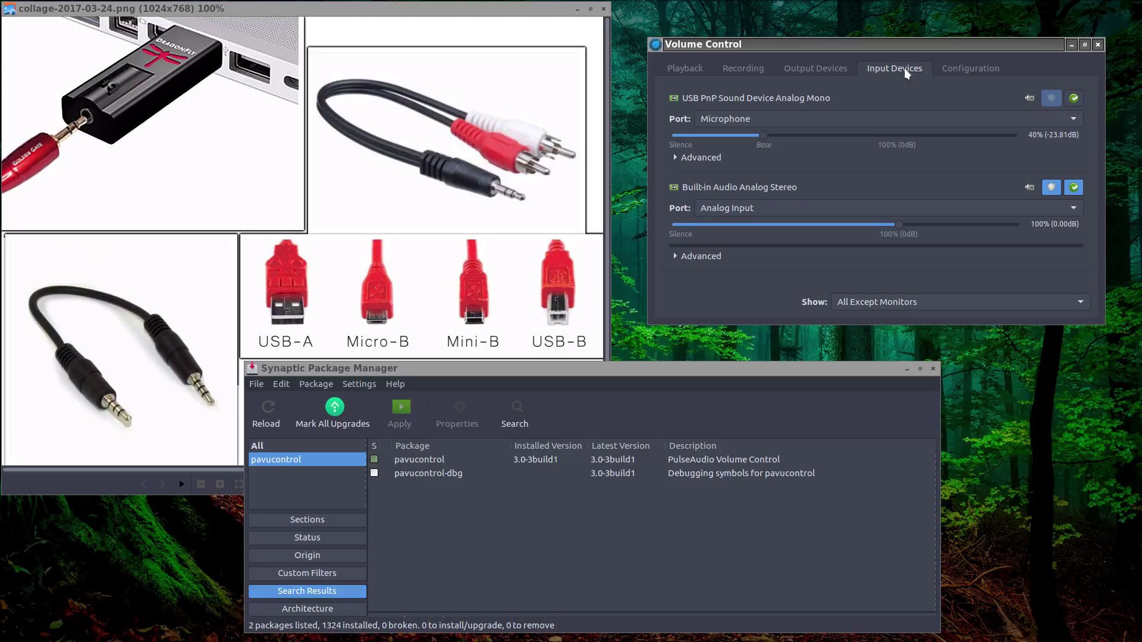
pyautogui.click(965, 68)
pyautogui.click(828, 69)
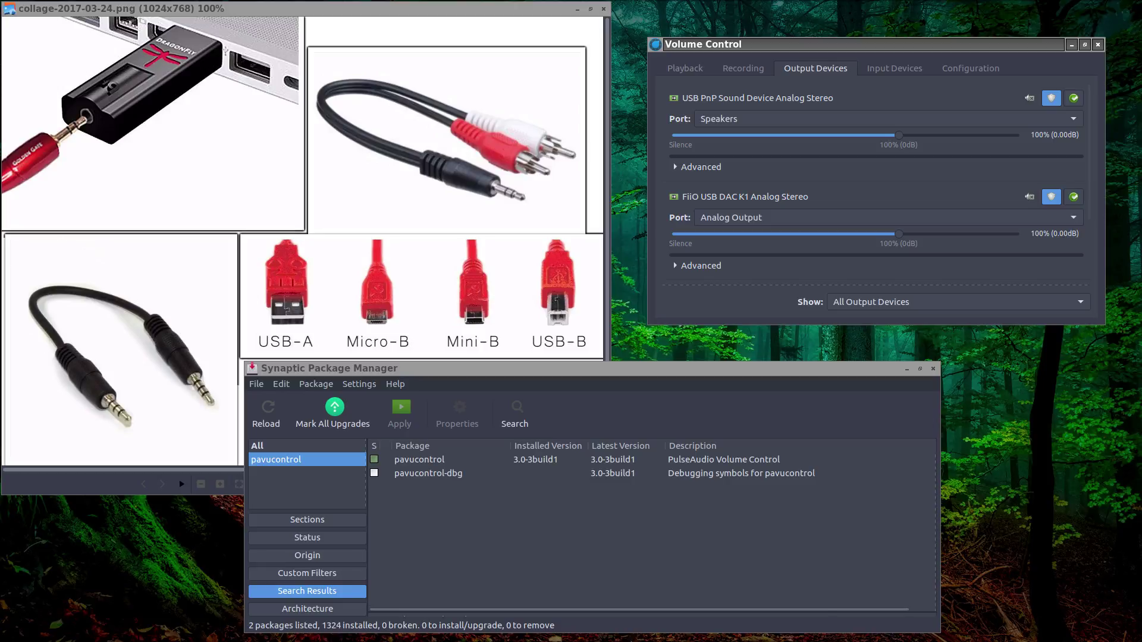
# Start DeaDBeeF from the dock, showing its Default playlist, and dismiss the Edit menu
pyautogui.moveTo(600, 637)
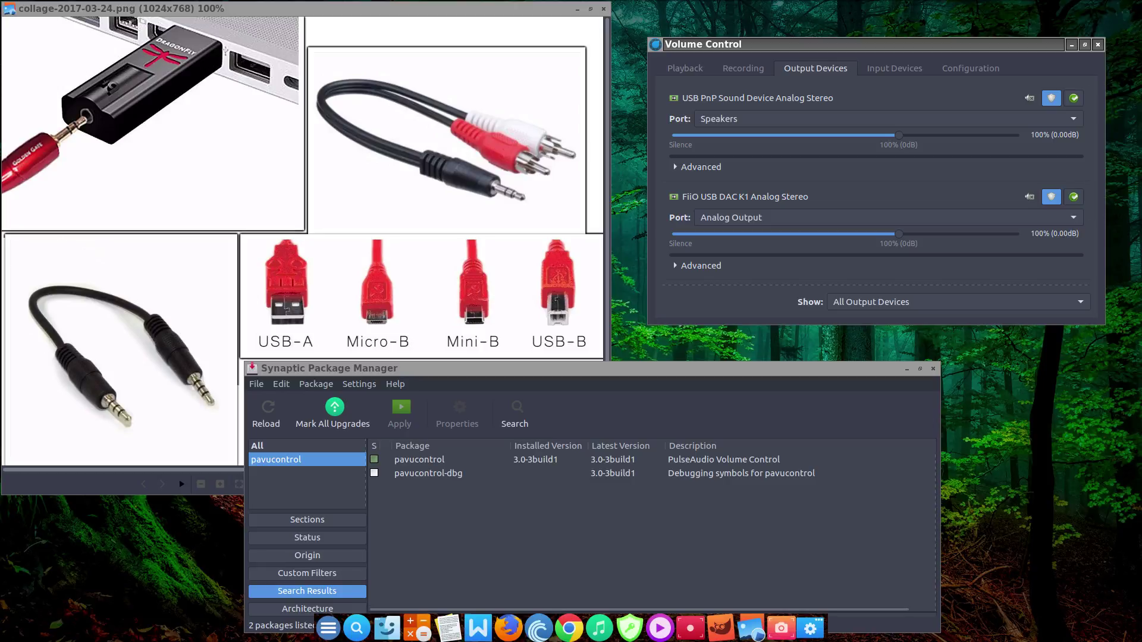
pyautogui.click(600, 629)
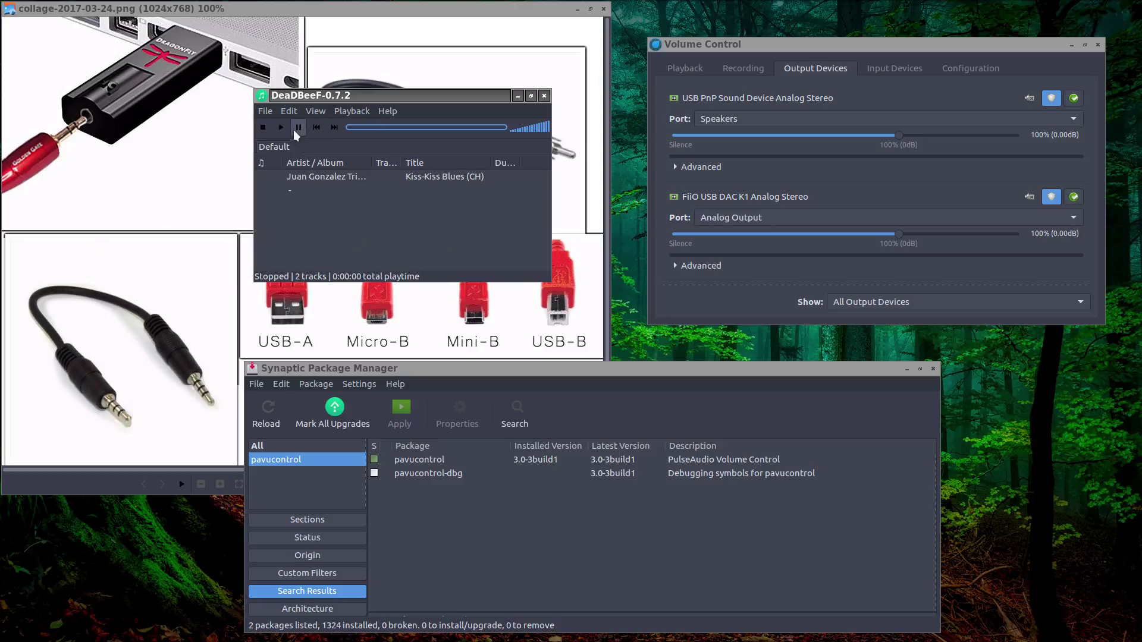
pyautogui.click(291, 114)
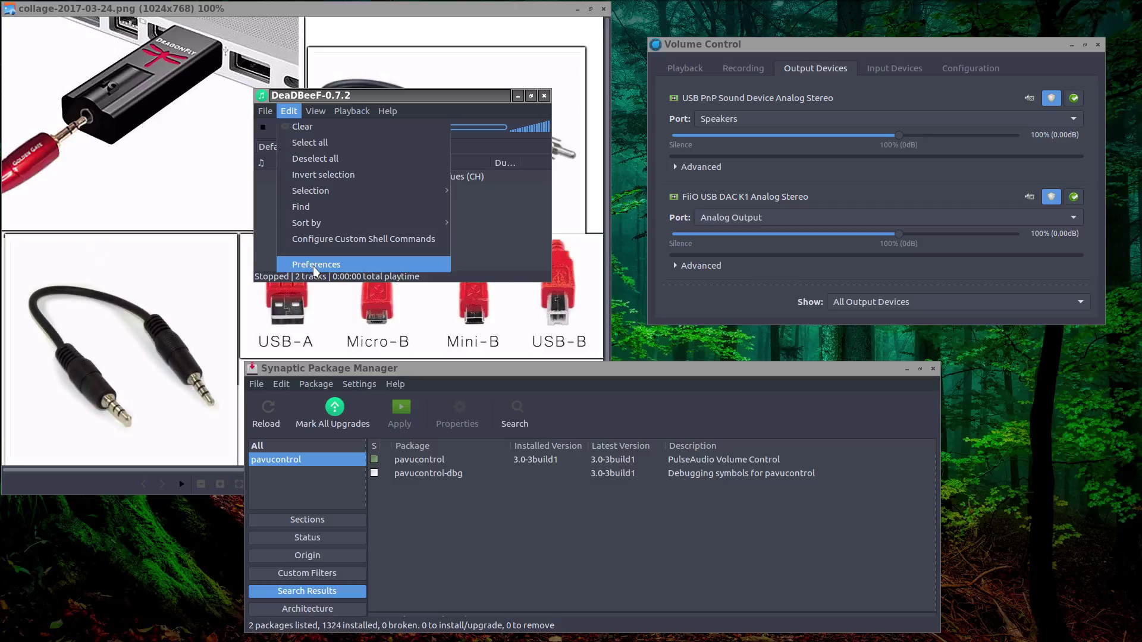
pyautogui.click(604, 9)
# Close the collage viewer and select ALSA output plugin in DeaDBeeF's Sound preferences
pyautogui.click(603, 9)
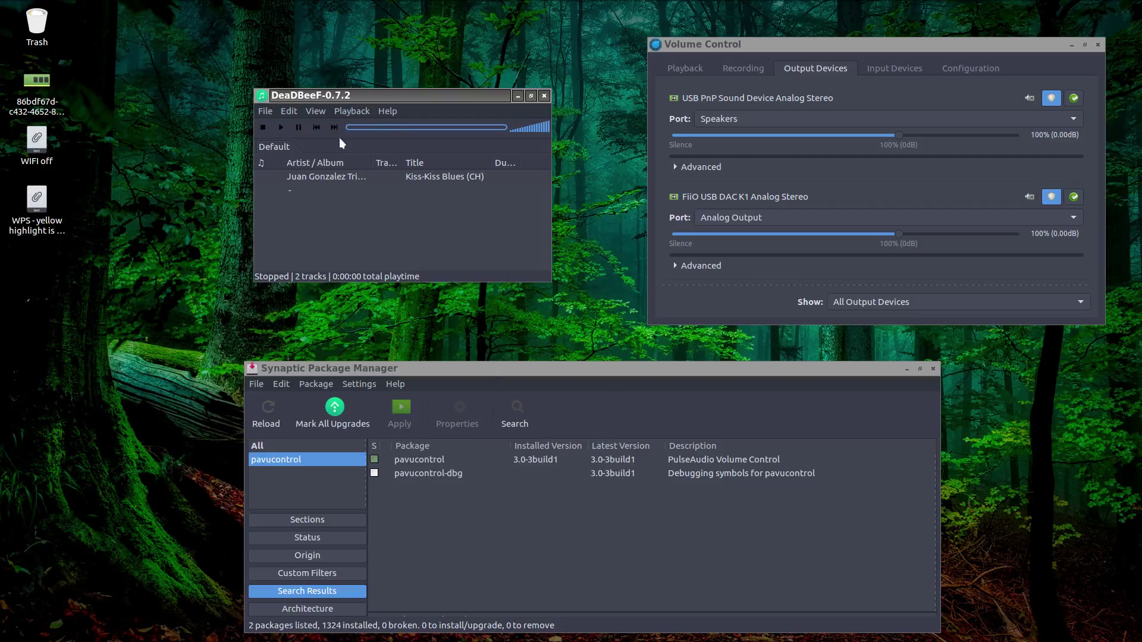
pyautogui.click(291, 109)
pyautogui.click(320, 261)
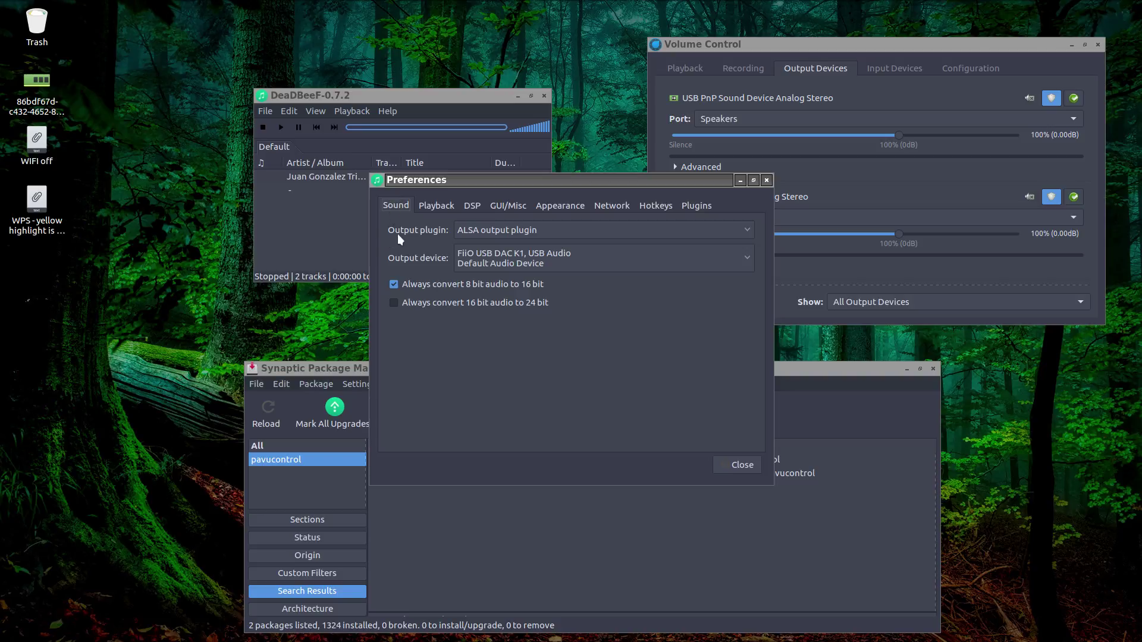
pyautogui.click(743, 228)
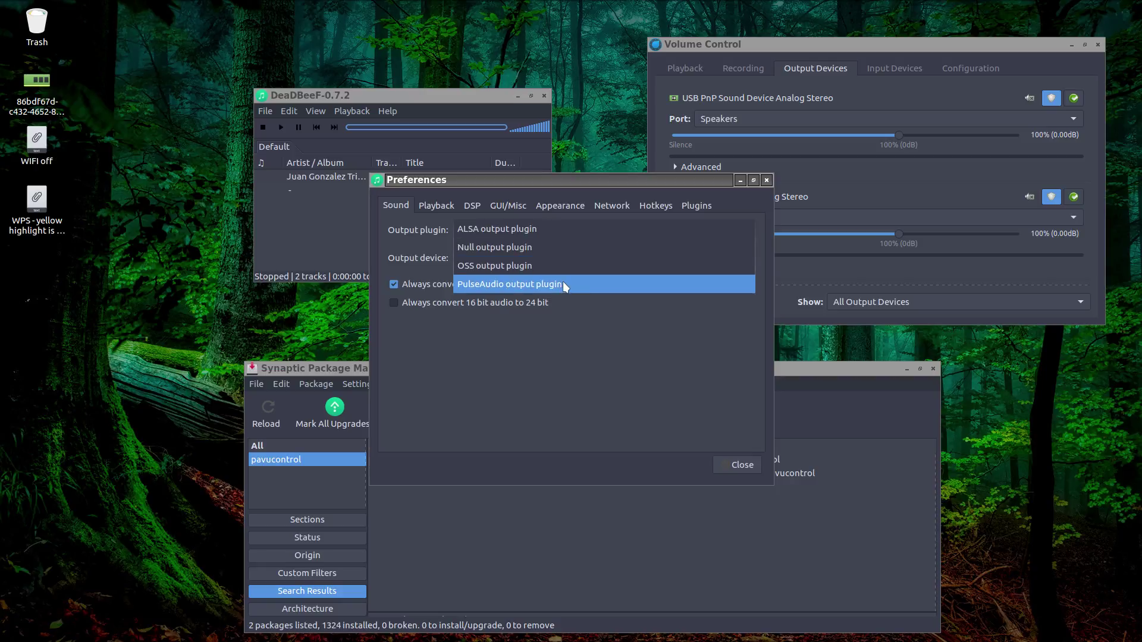
pyautogui.click(473, 230)
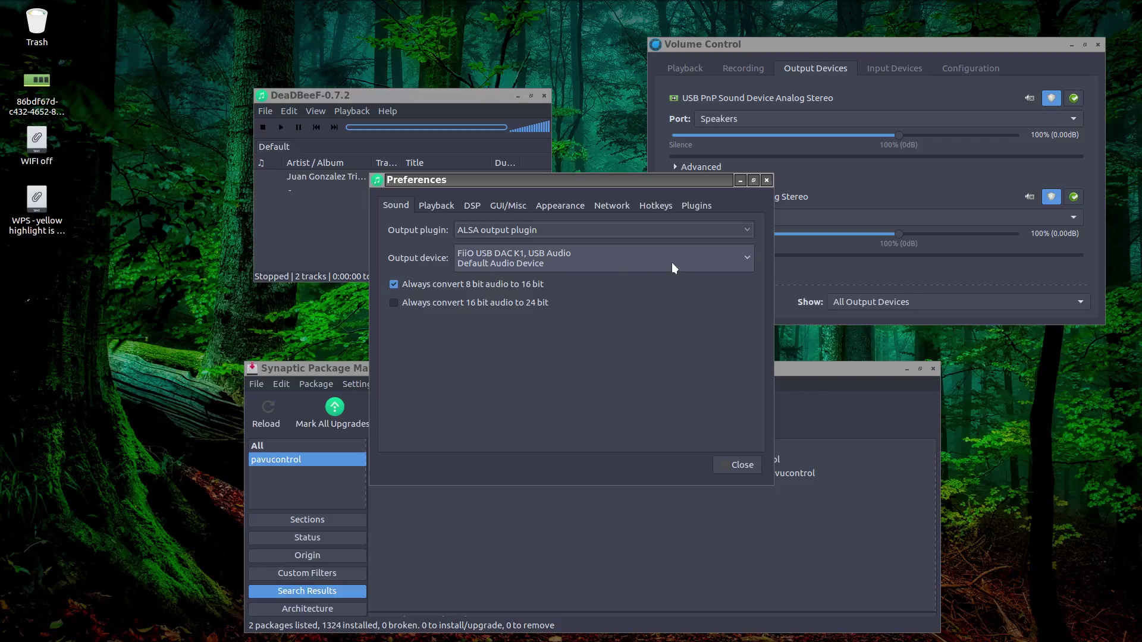
# Set DeaDBeeF's output device to 'FiiO USB DAC K1, USB Audio – Default Audio Device'
pyautogui.click(742, 260)
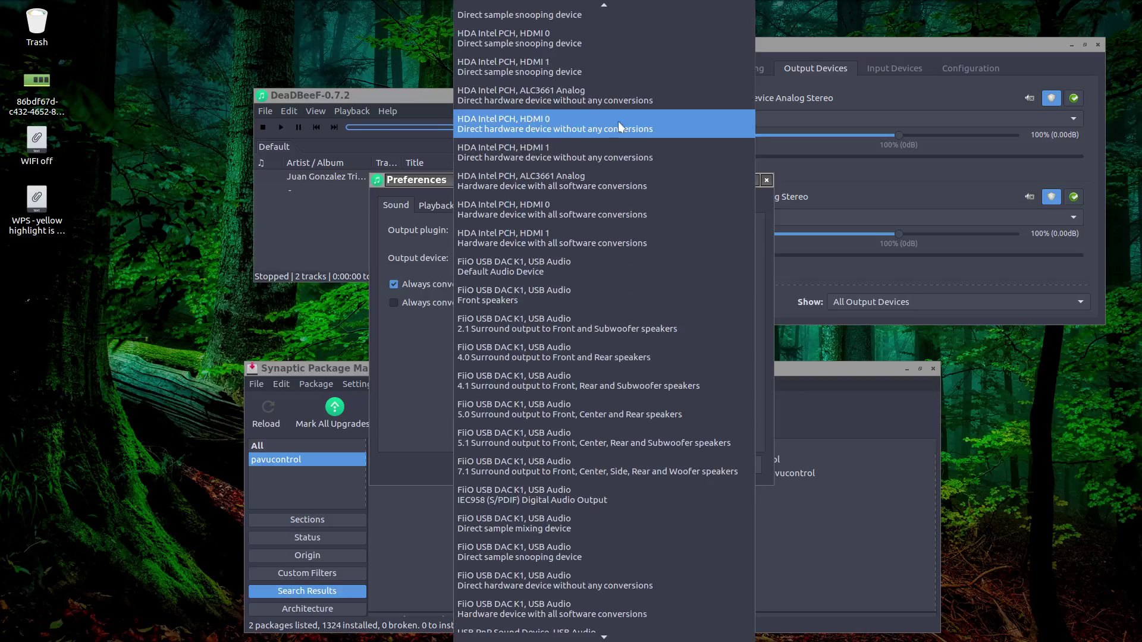
pyautogui.scroll(1, 616, 18)
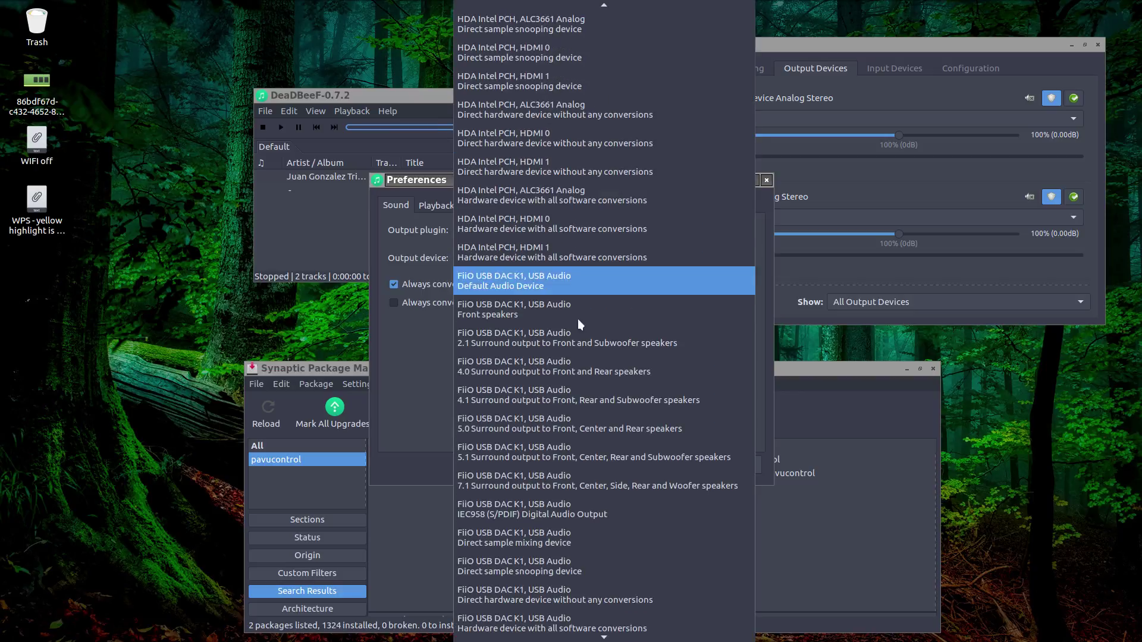
pyautogui.scroll(-1, 561, 613)
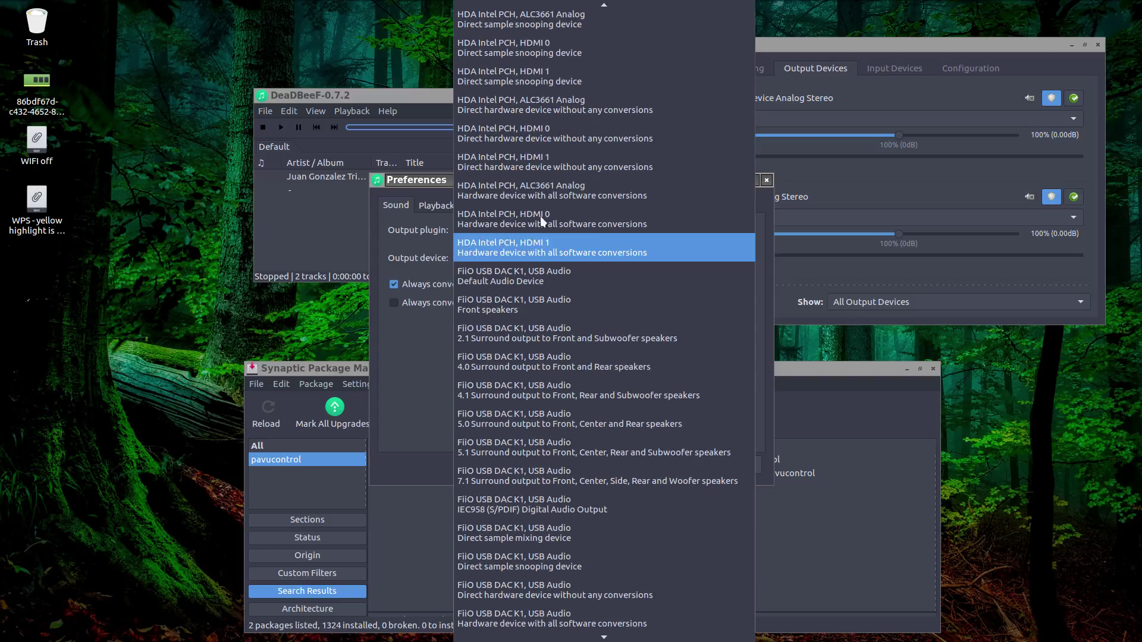
pyautogui.scroll(15, 575, 7)
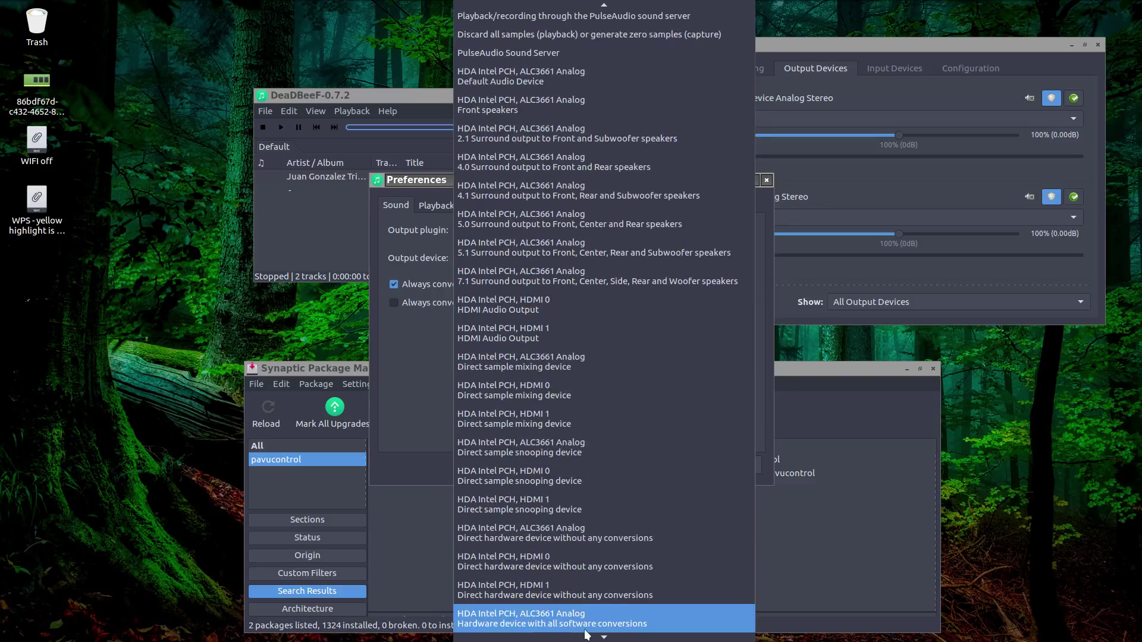
pyautogui.scroll(-8, 598, 588)
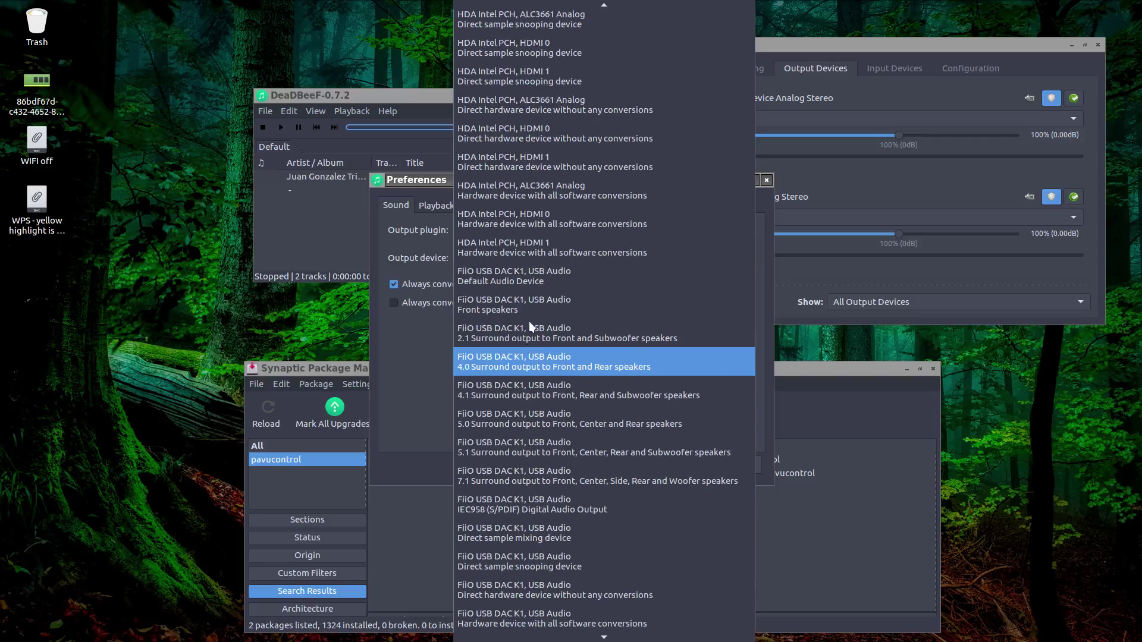
pyautogui.click(558, 283)
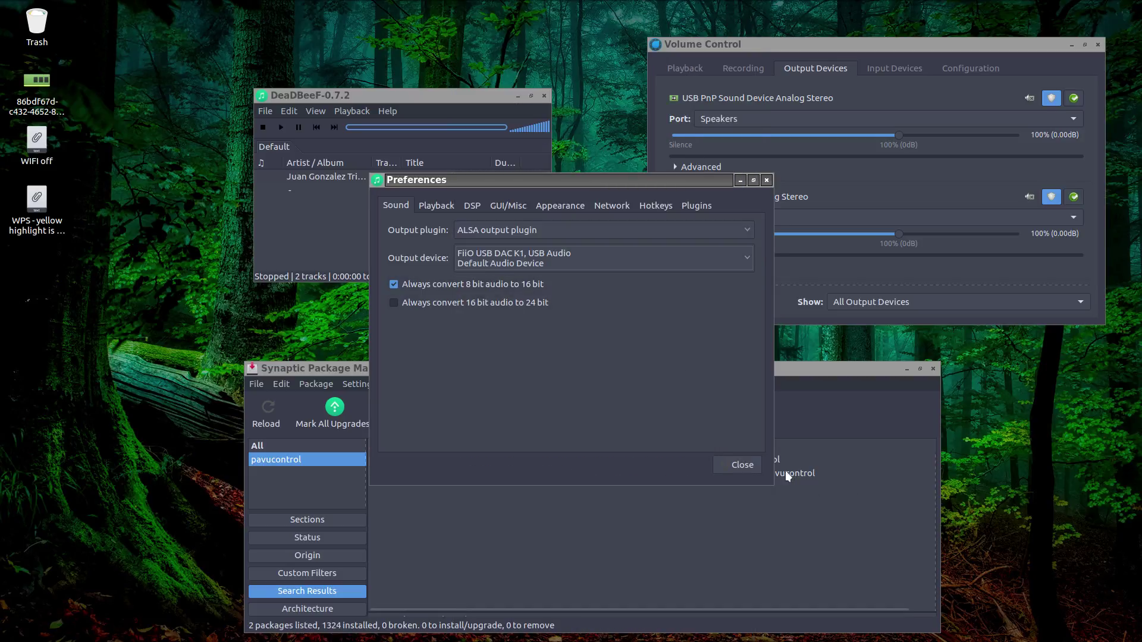
# Close DeaDBeeF's Preferences dialog and quit the DeaDBeeF window
pyautogui.click(754, 464)
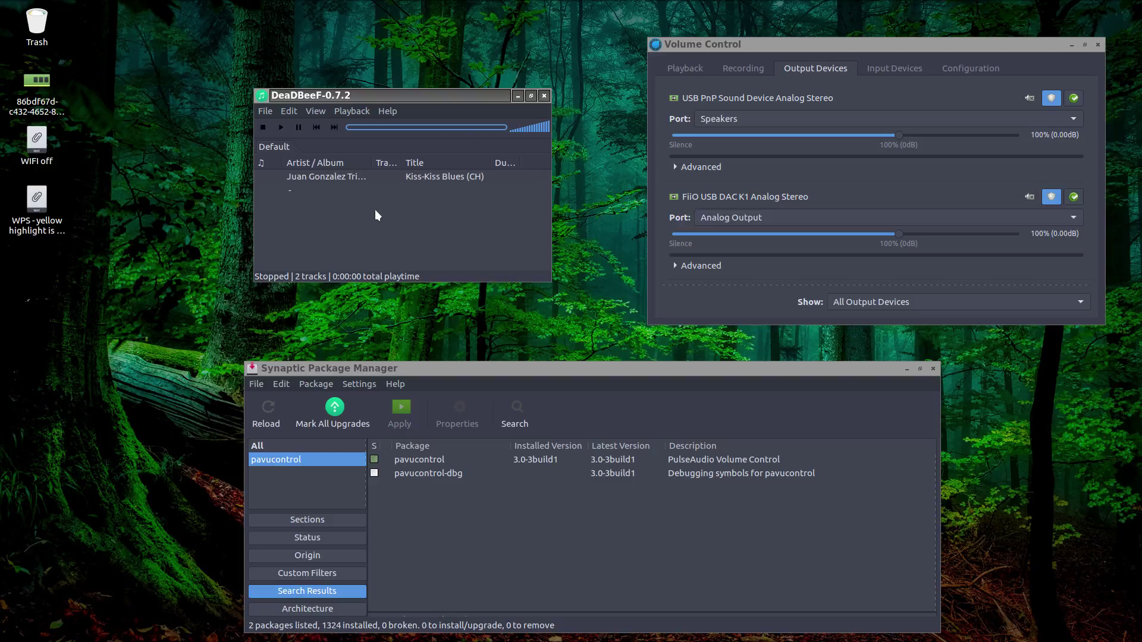
pyautogui.click(544, 97)
pyautogui.moveTo(634, 637)
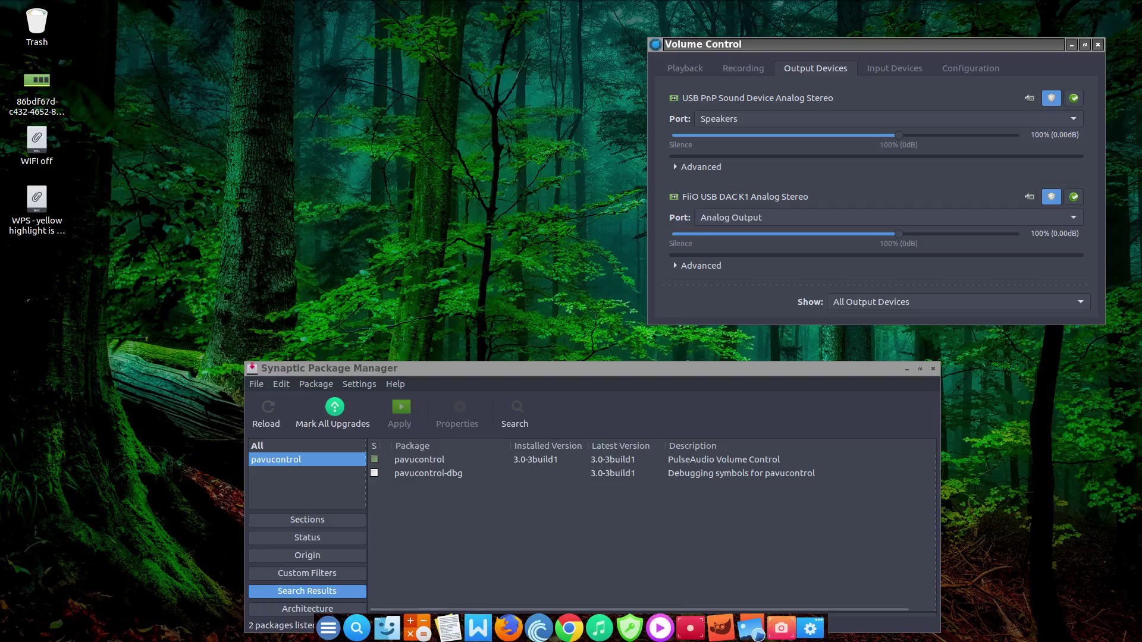
# Launch mpv from the dock, opening an empty 'No file - mpv' window
pyautogui.click(660, 630)
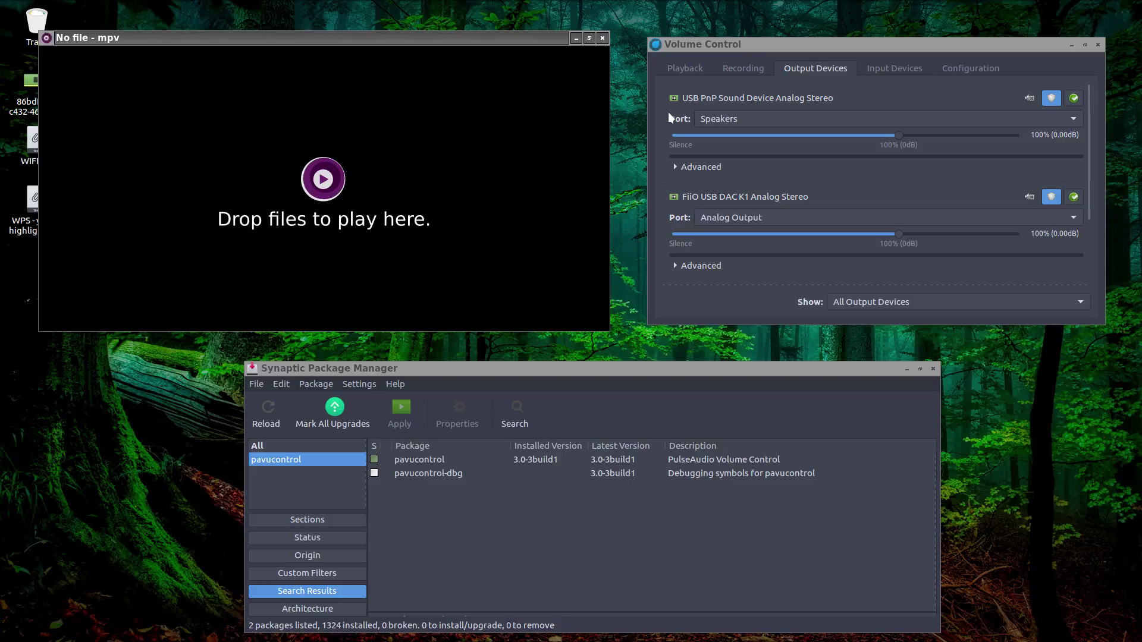
# Switch Volume Control to the Playback tab, showing only System Sounds at 100%
pyautogui.click(682, 68)
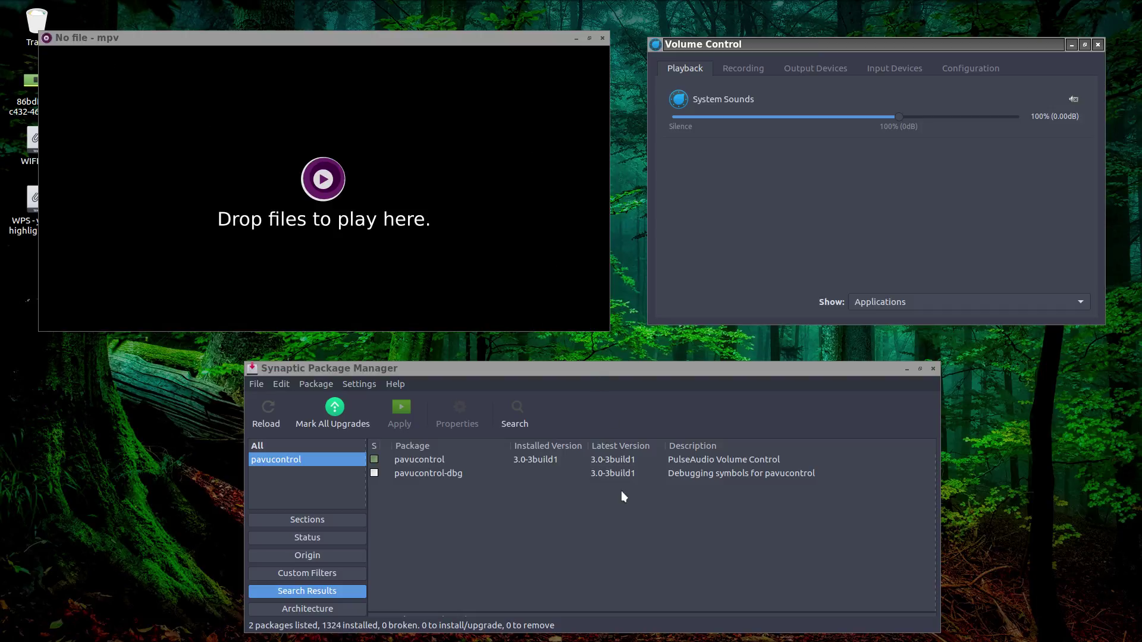
pyautogui.moveTo(613, 641)
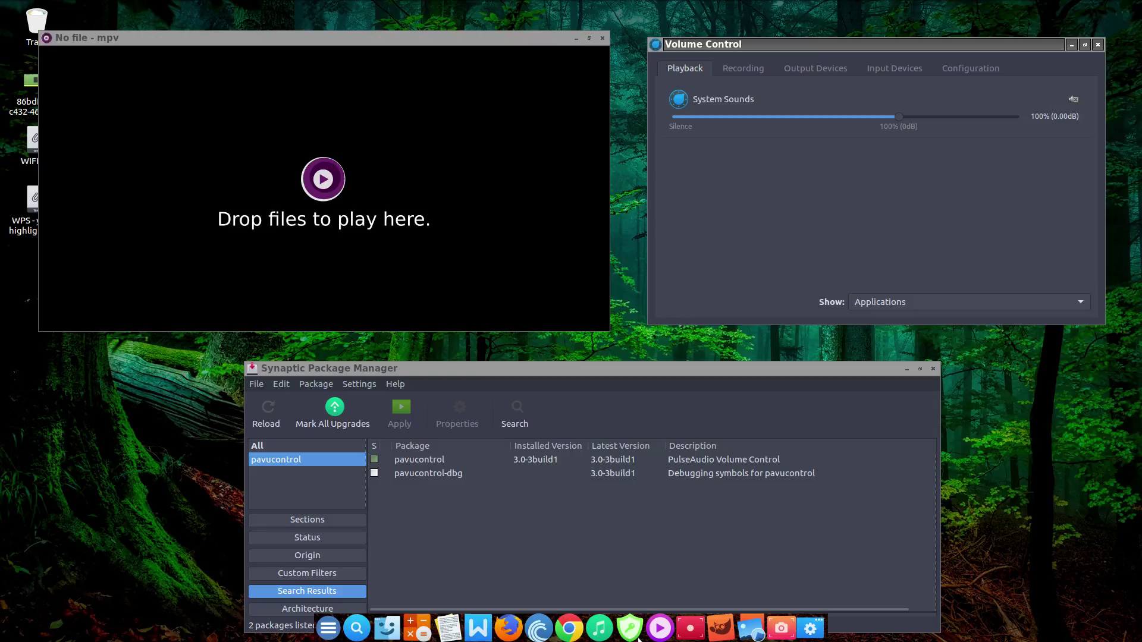
# Launch Chrome for the YouTube DAC video, close the empty mpv window, and return to Volume Control
pyautogui.click(572, 631)
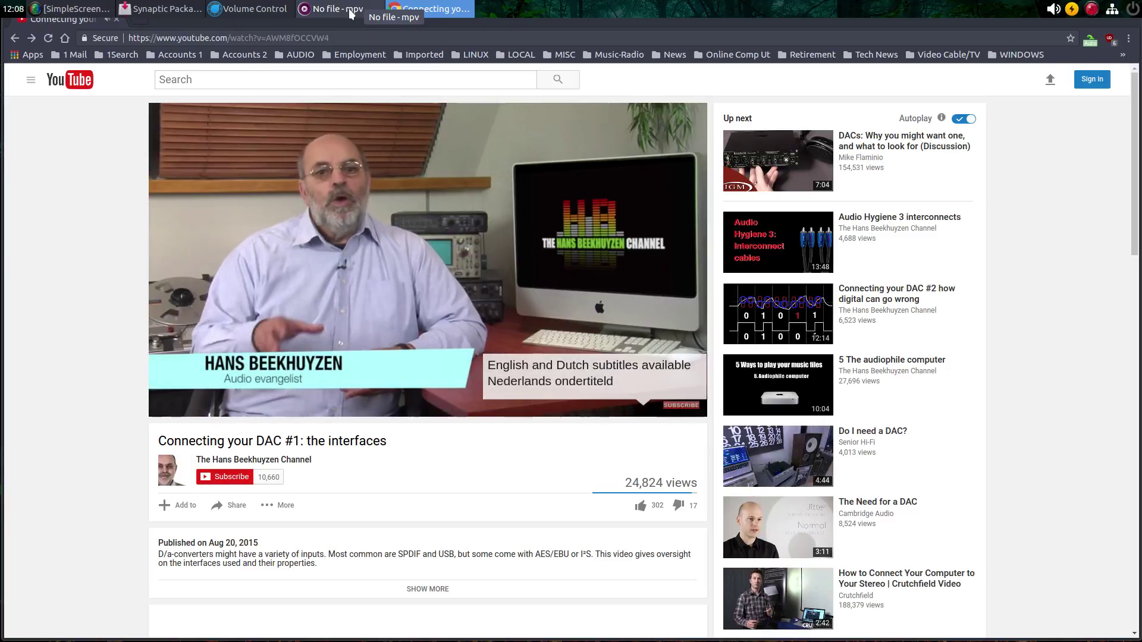
pyautogui.click(351, 10)
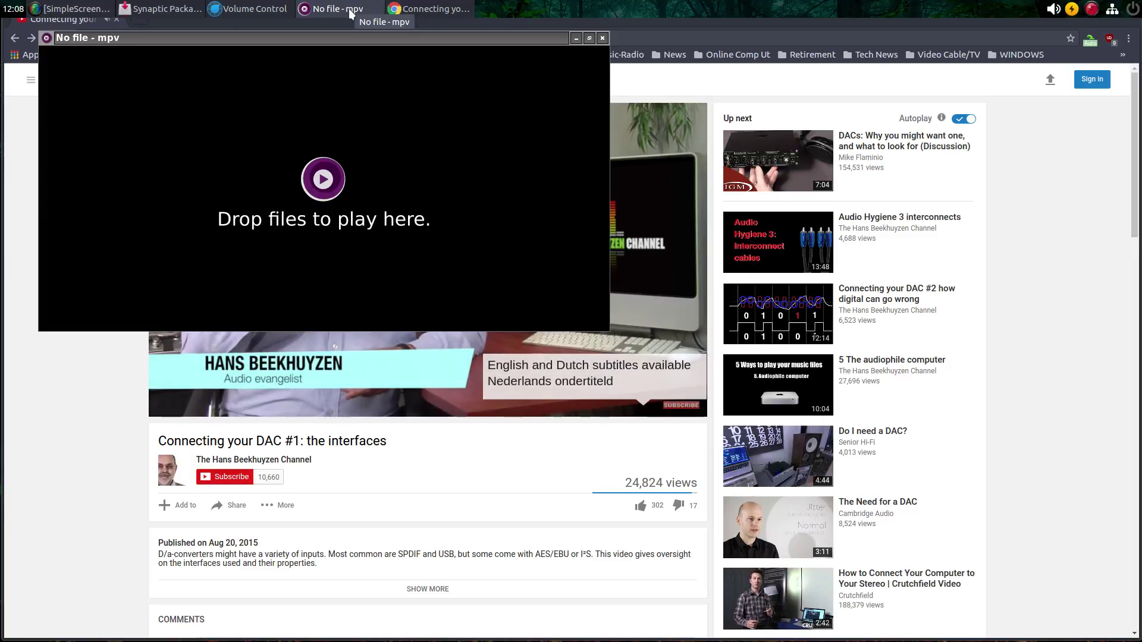
pyautogui.click(602, 38)
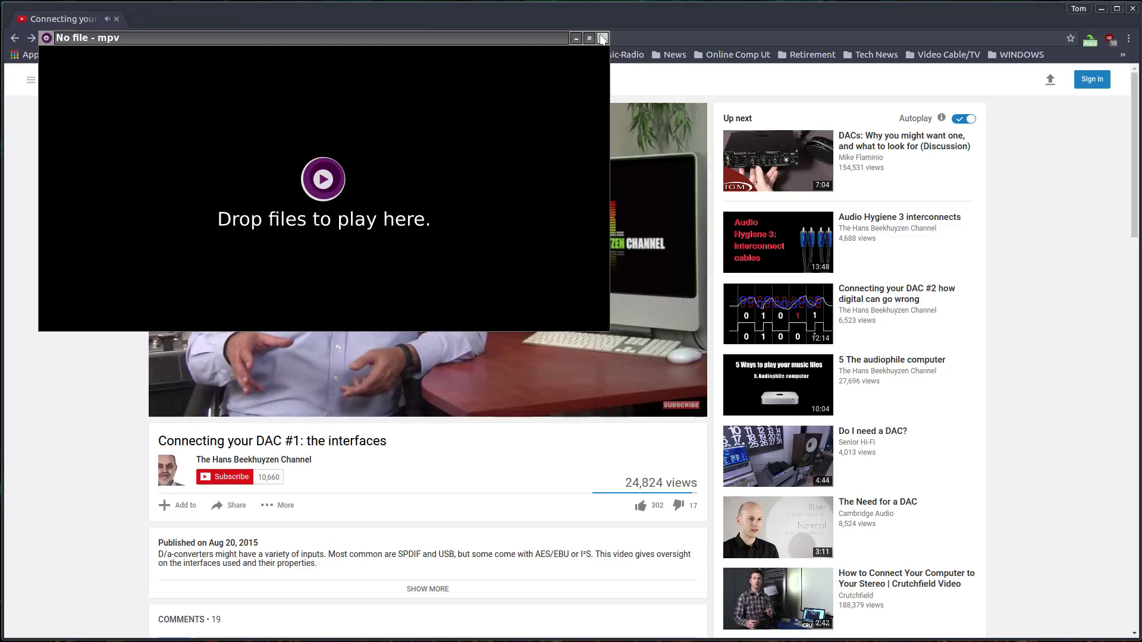
pyautogui.moveTo(406, 6)
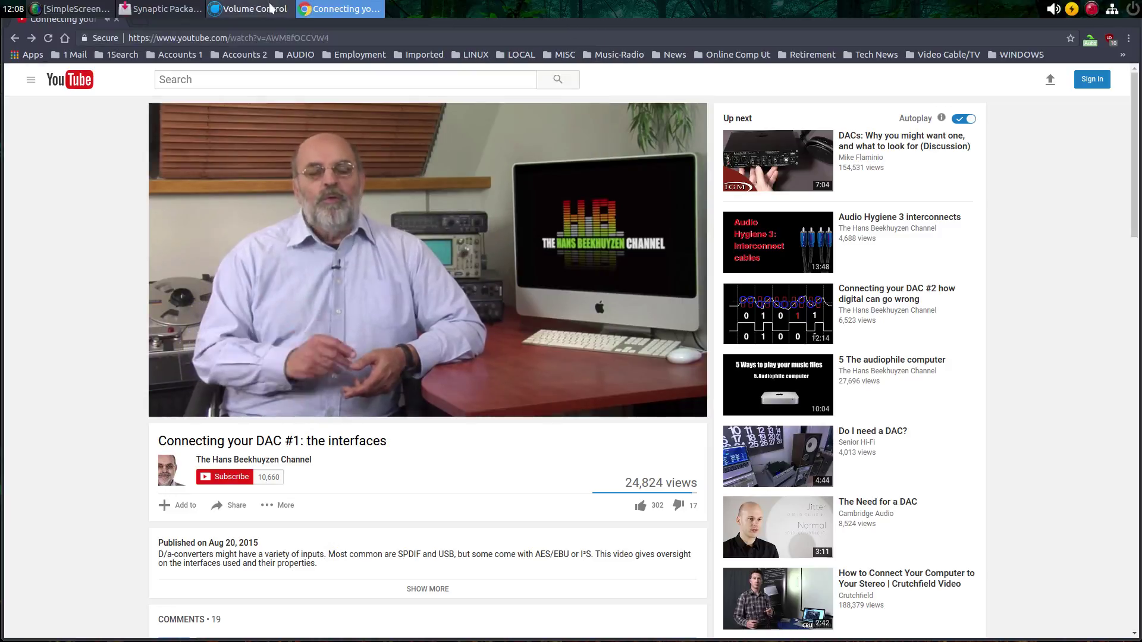
pyautogui.click(250, 8)
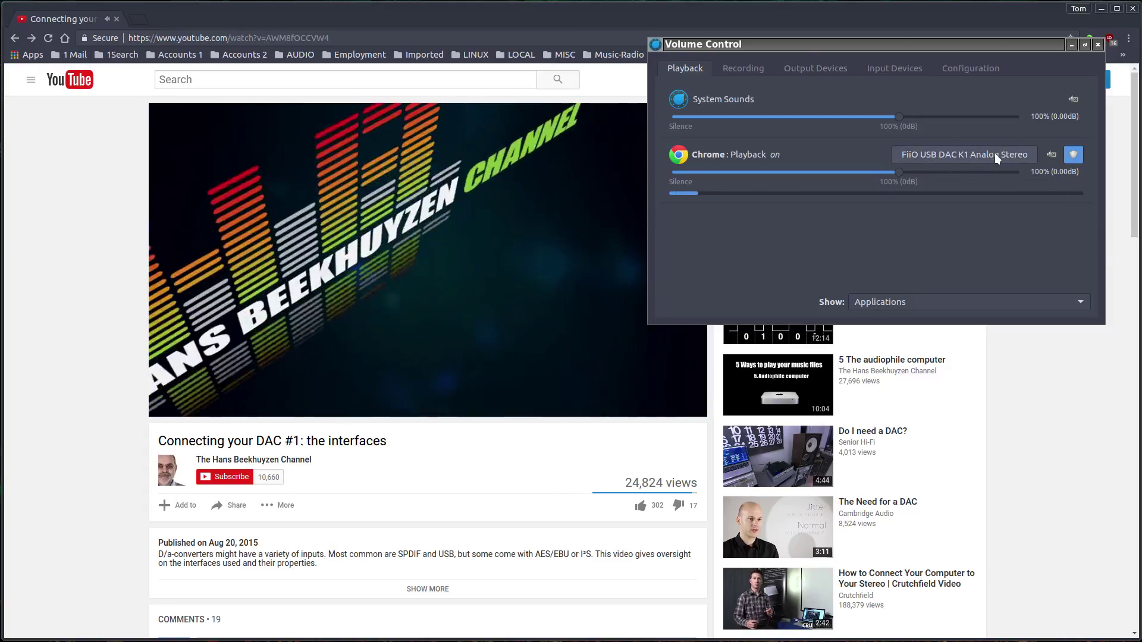
# Keep Chrome's stream on FiiO USB DAC K1, pause the YouTube video at 0:26, and return to Volume Control
pyautogui.click(994, 152)
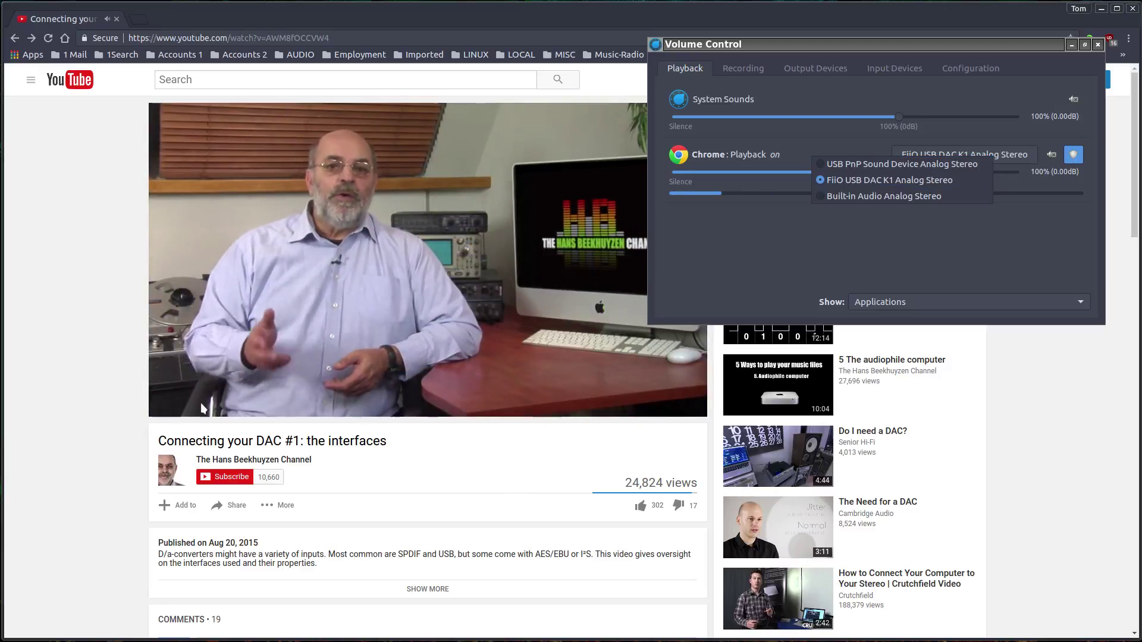
pyautogui.click(169, 415)
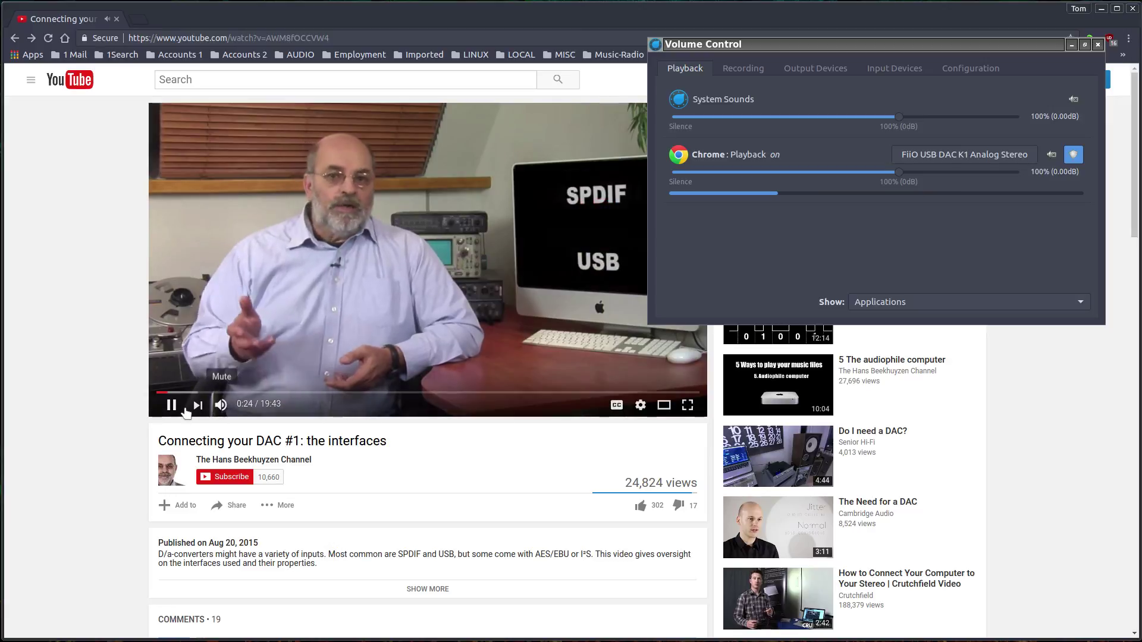
pyautogui.click(176, 410)
pyautogui.click(176, 410)
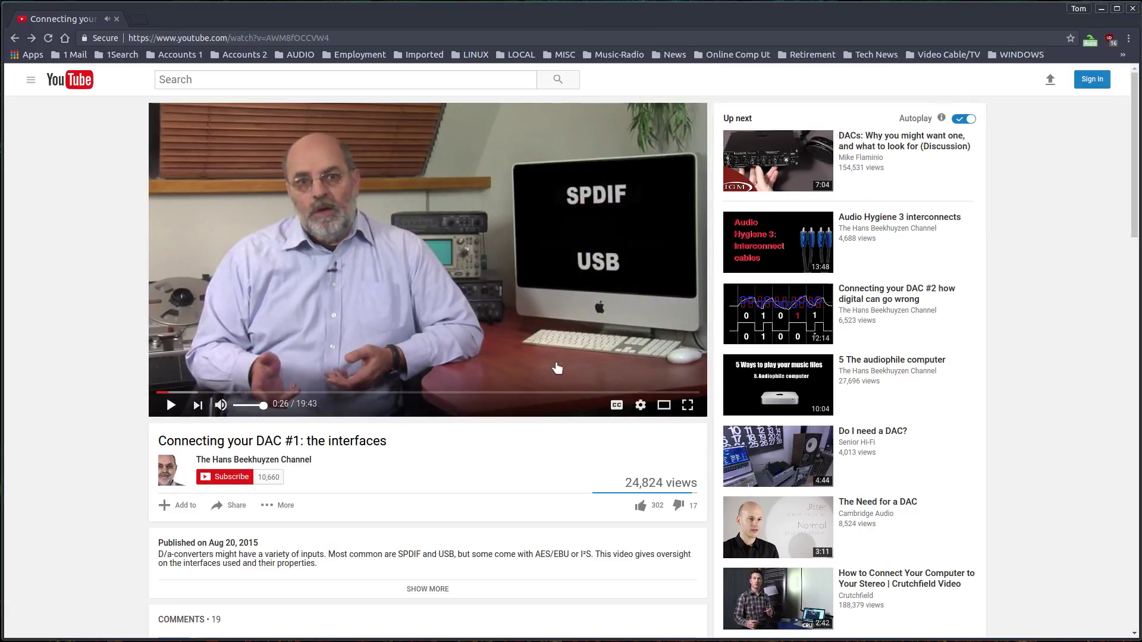
pyautogui.moveTo(575, 6)
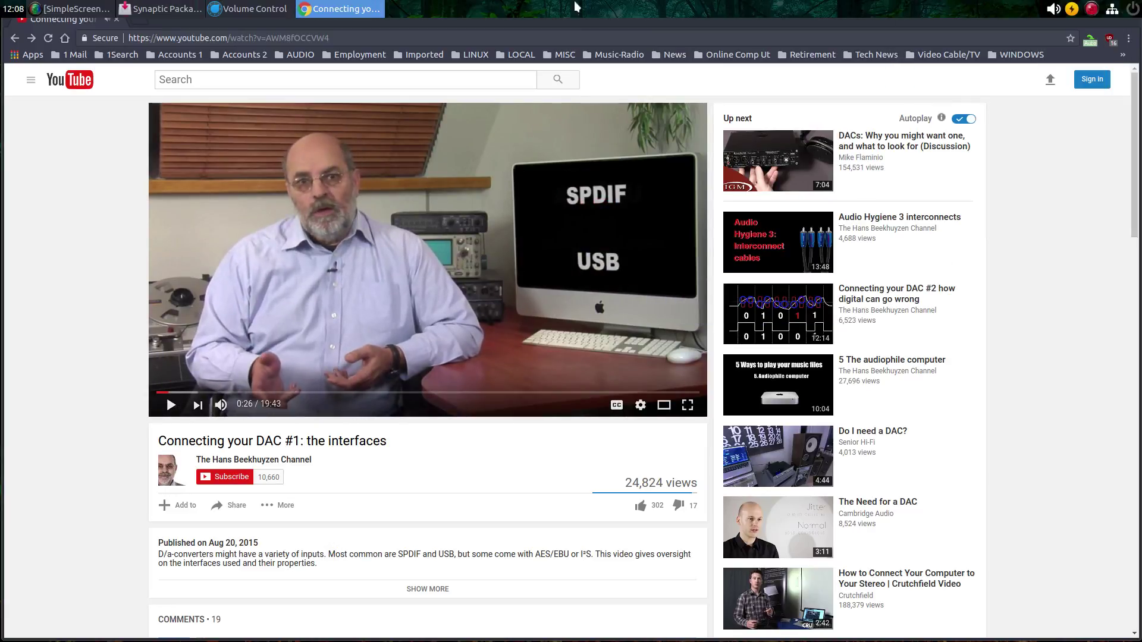
pyautogui.click(274, 9)
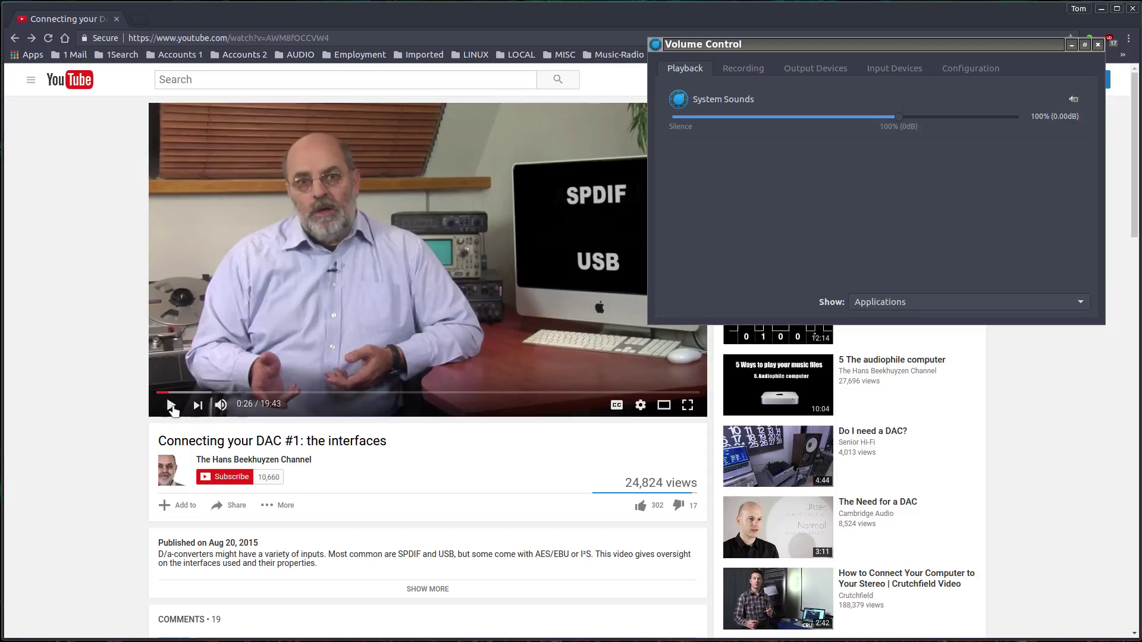
# Resume the YouTube video and route Chrome's stream to FiiO USB DAC K1 Analog Stereo
pyautogui.click(170, 405)
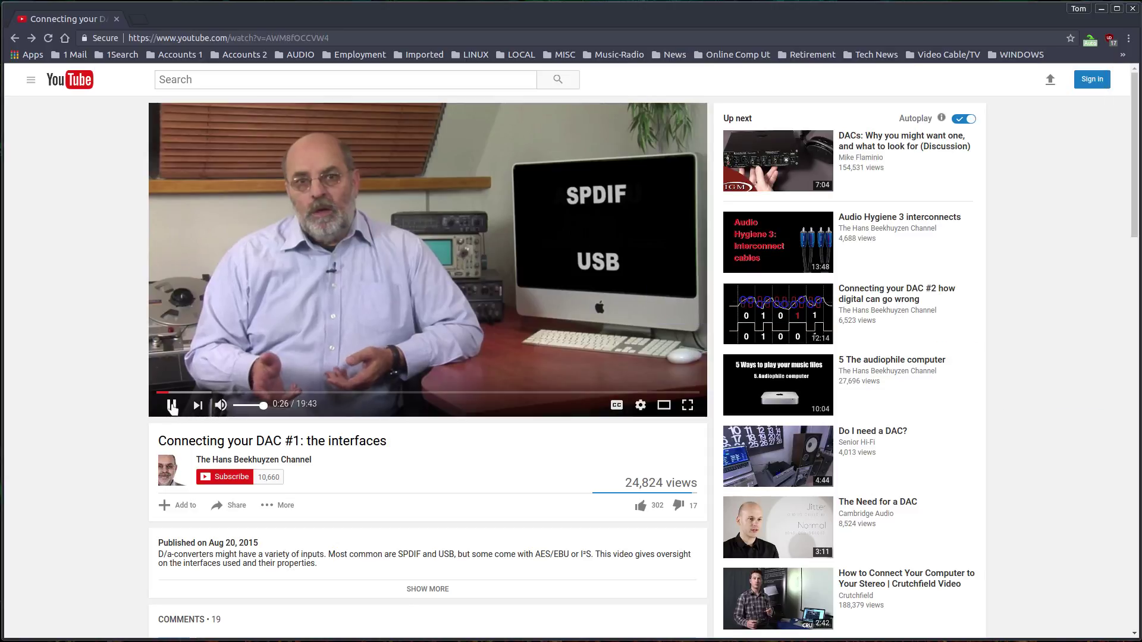
pyautogui.moveTo(317, 5)
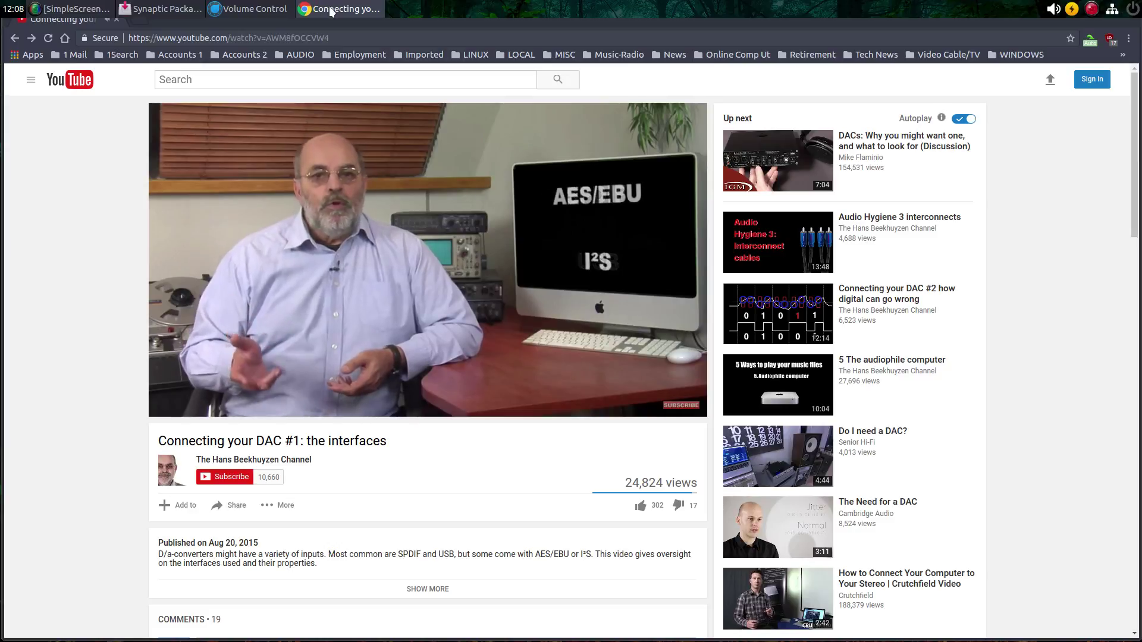
pyautogui.click(245, 9)
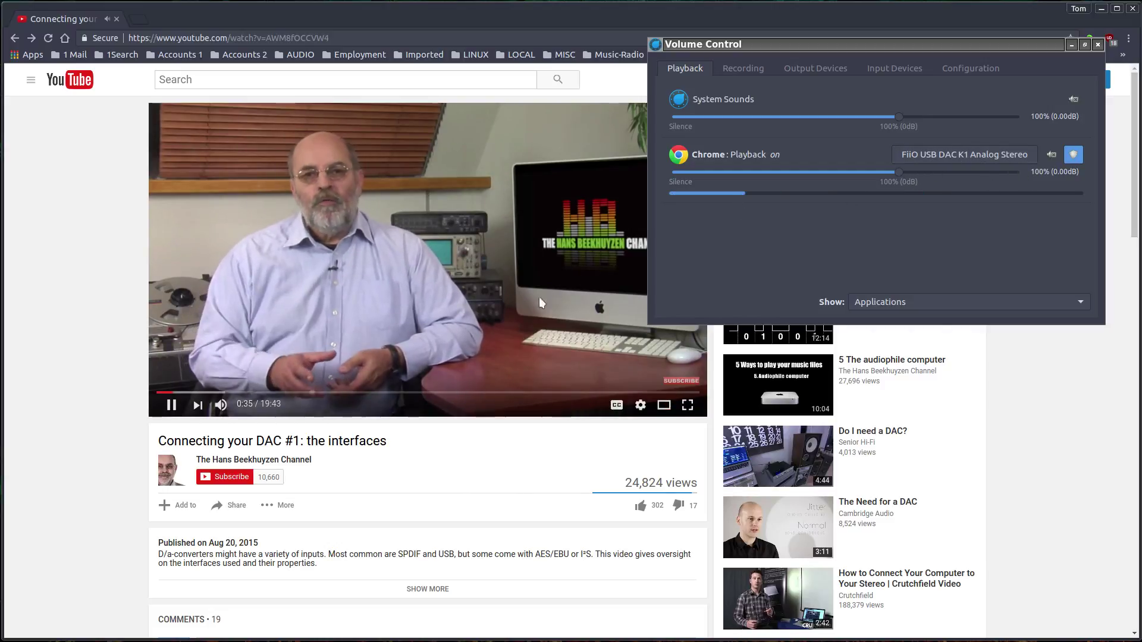
pyautogui.click(1004, 152)
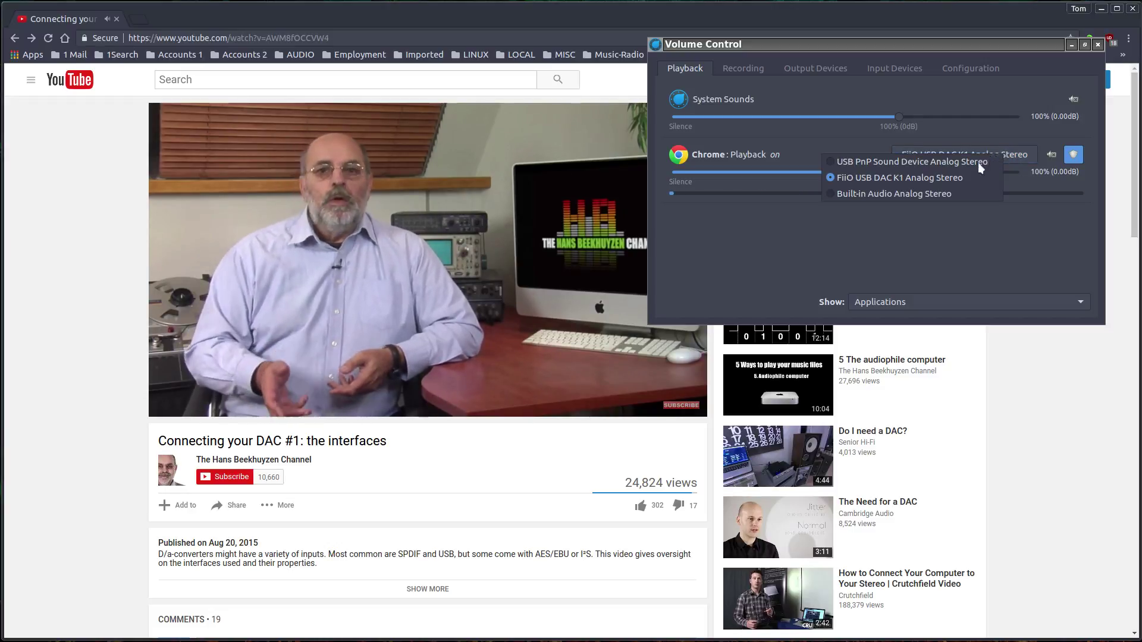
pyautogui.click(969, 176)
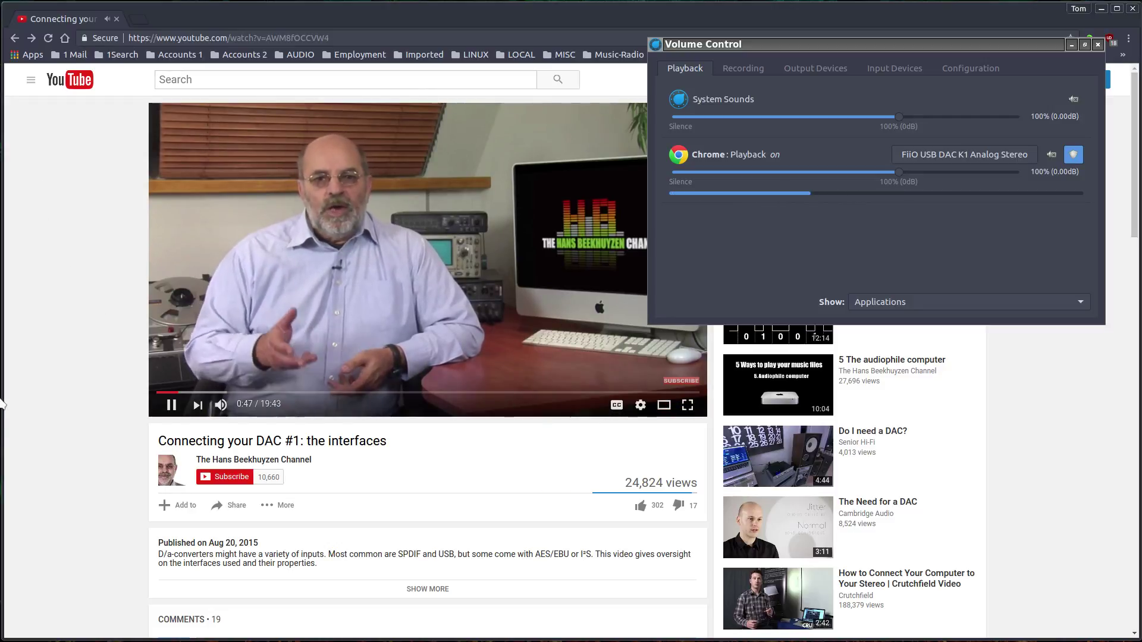
# Pause the YouTube video at 0:50 and bring Volume Control back to the front
pyautogui.moveTo(1, 404)
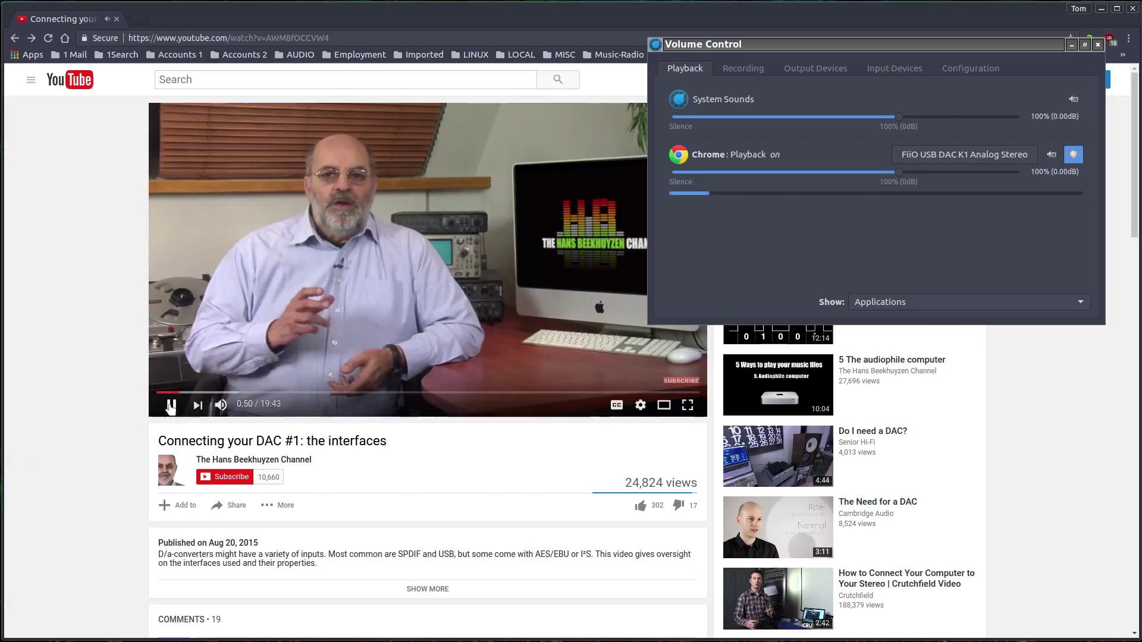
pyautogui.click(170, 404)
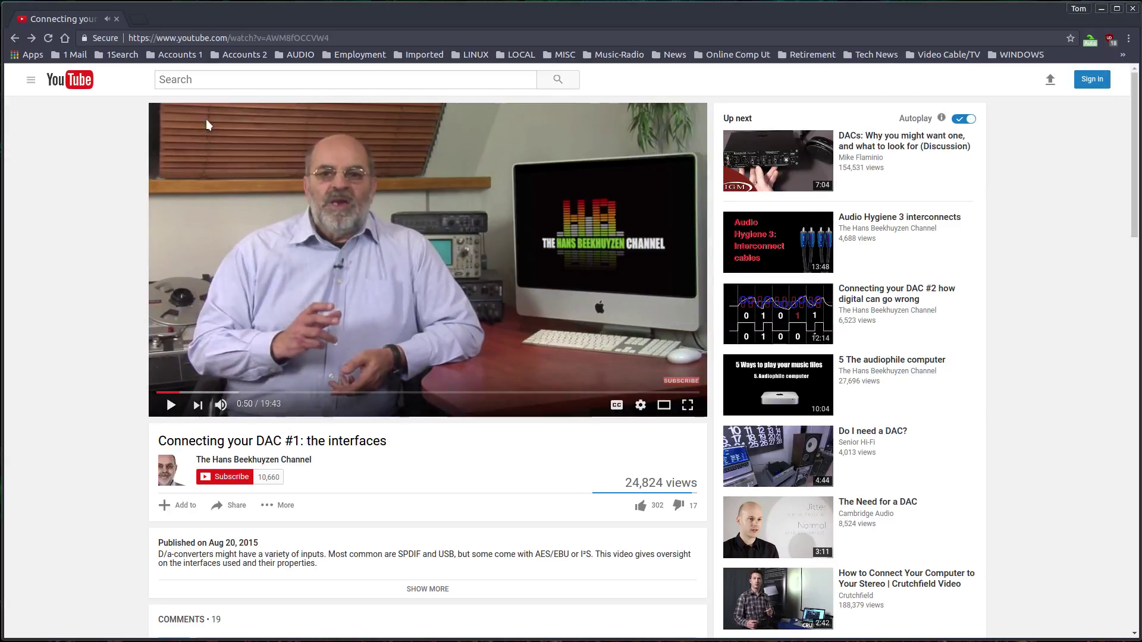
pyautogui.moveTo(324, 5)
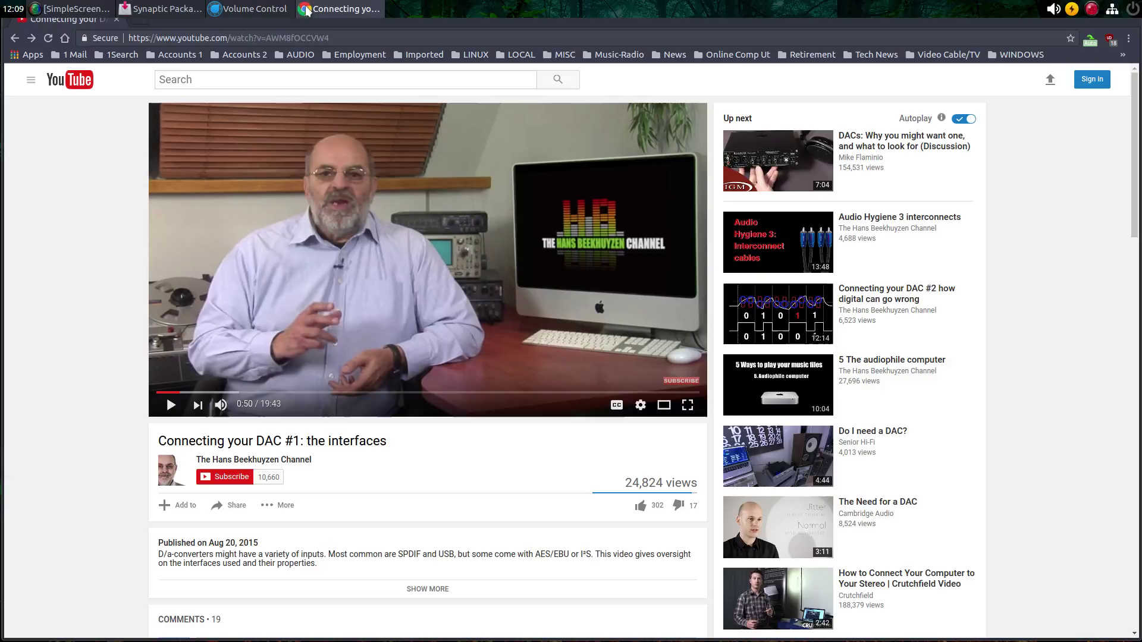
pyautogui.click(266, 11)
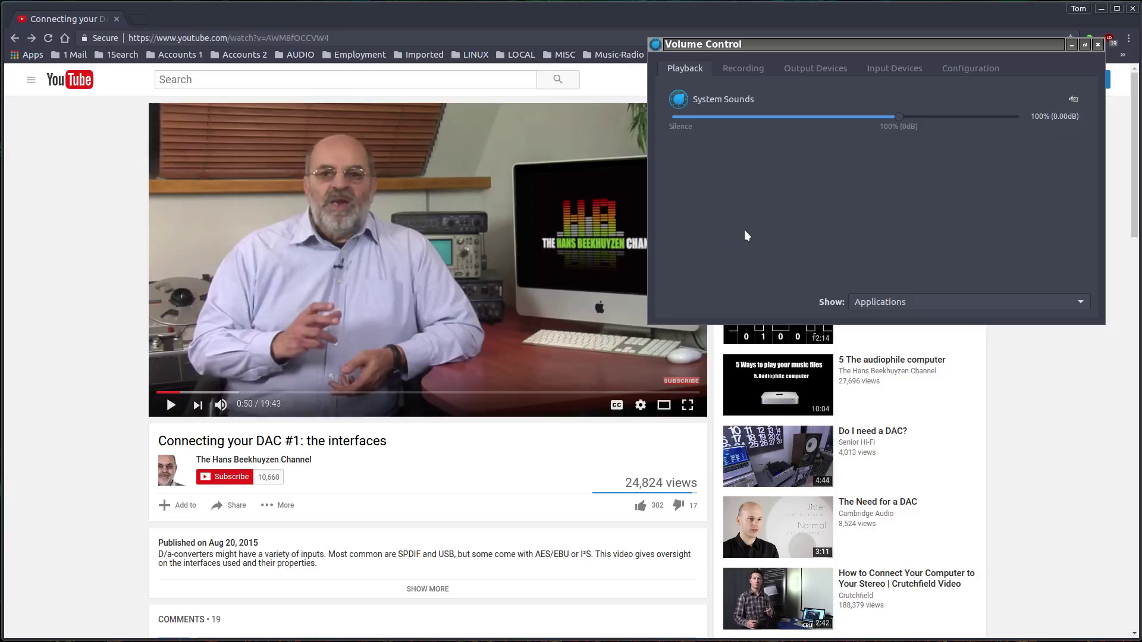
# Close the Volume Control, Chrome and Synaptic windows, leaving the empty Lubuntu desktop
pyautogui.click(1097, 45)
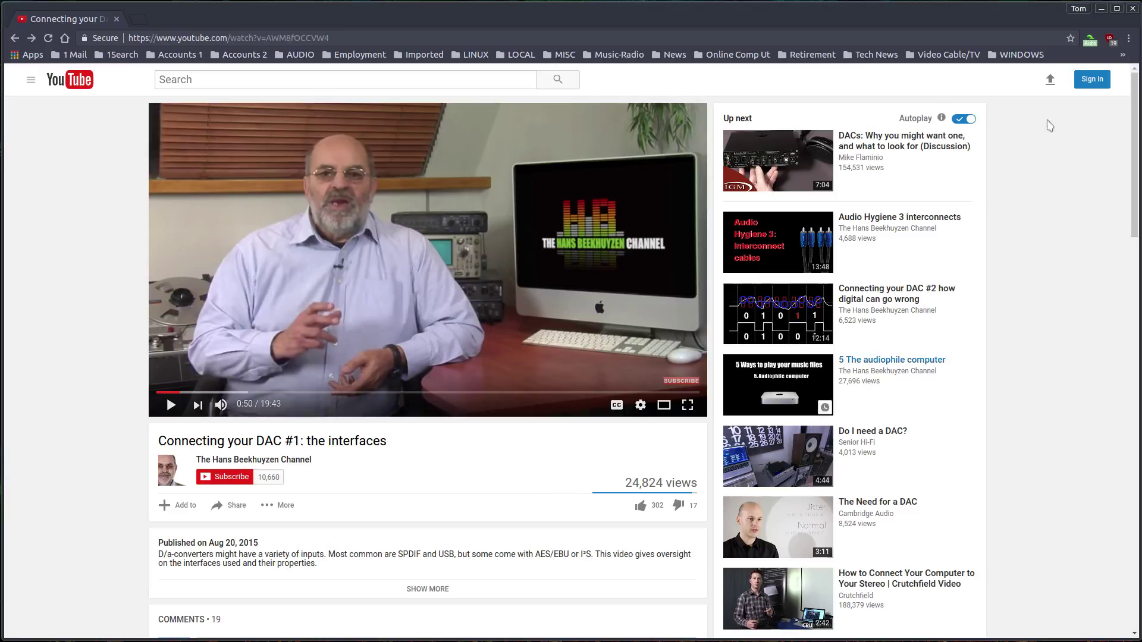
pyautogui.click(1132, 9)
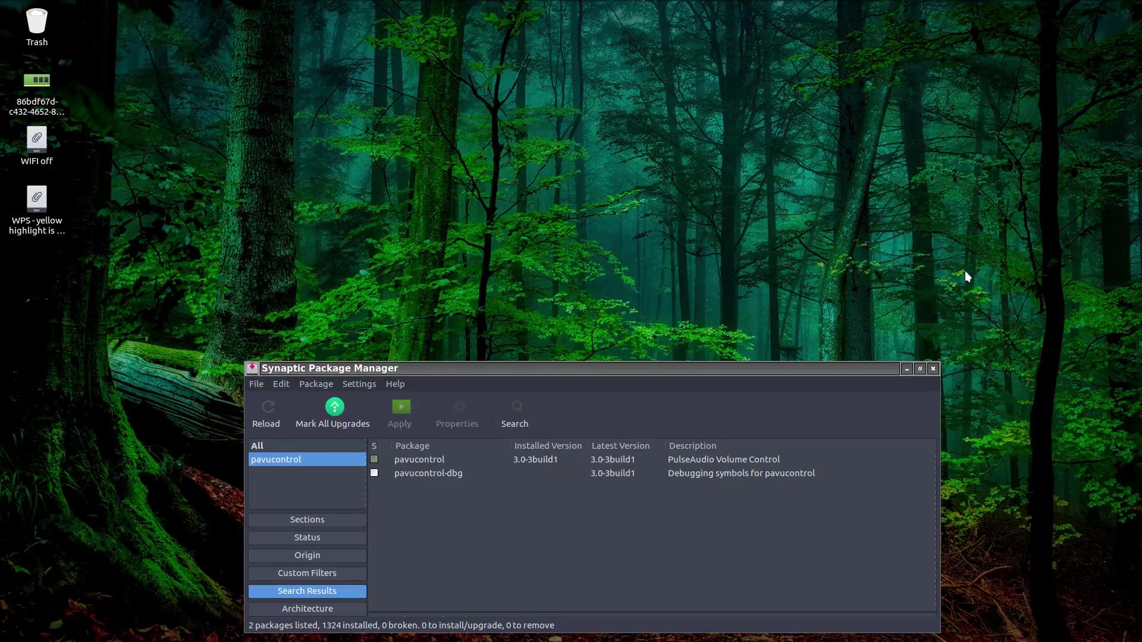
pyautogui.click(933, 369)
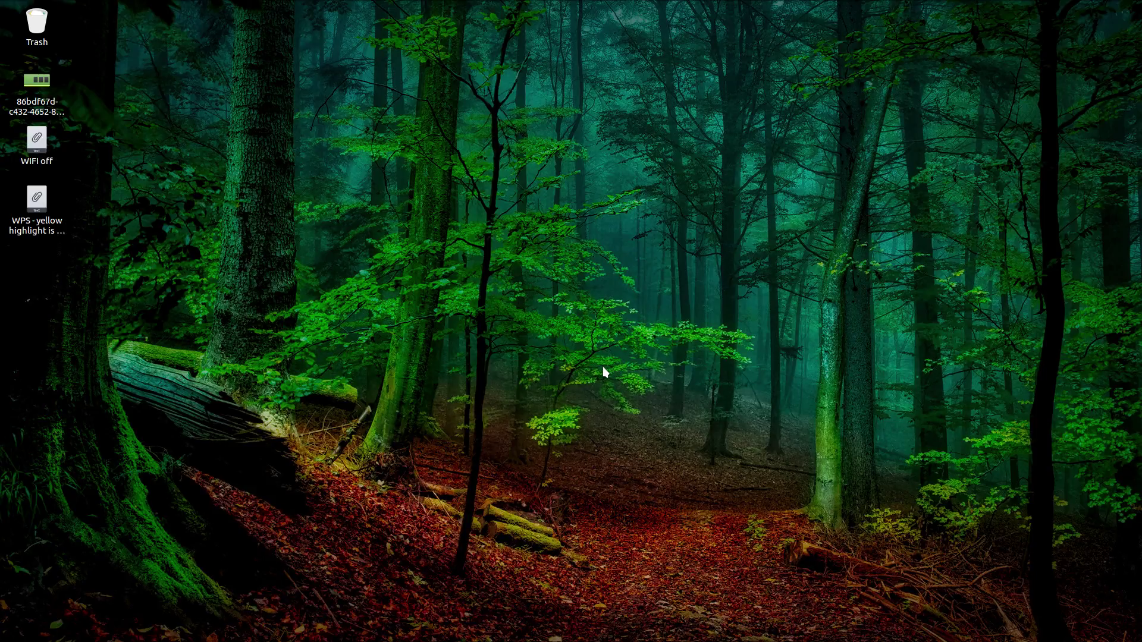
pyautogui.moveTo(13, 6)
pyautogui.moveTo(515, 633)
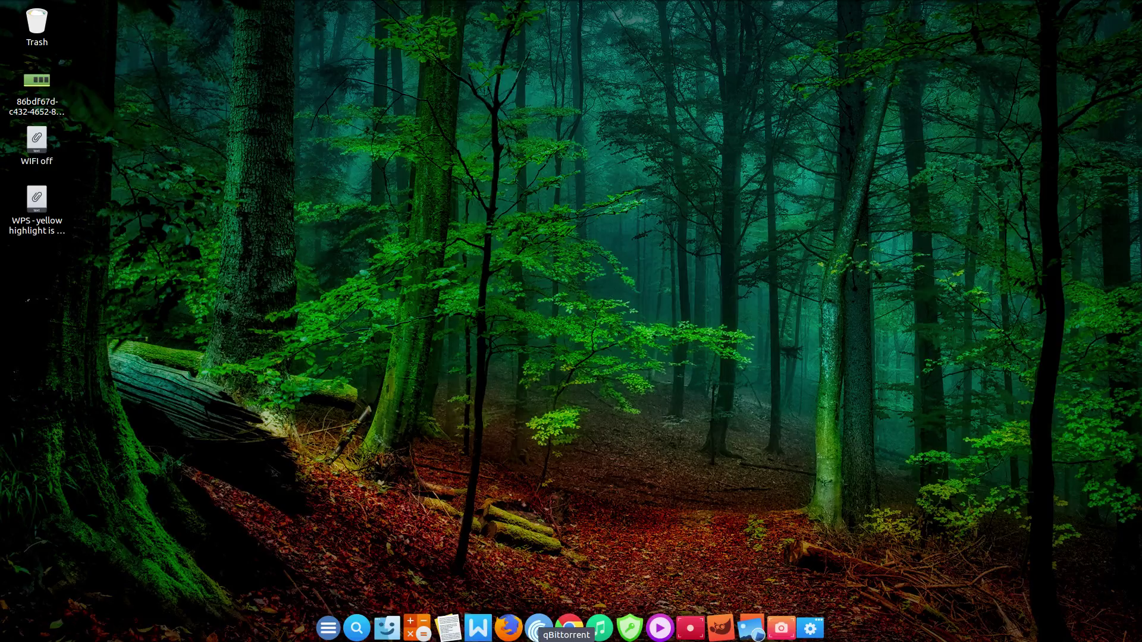